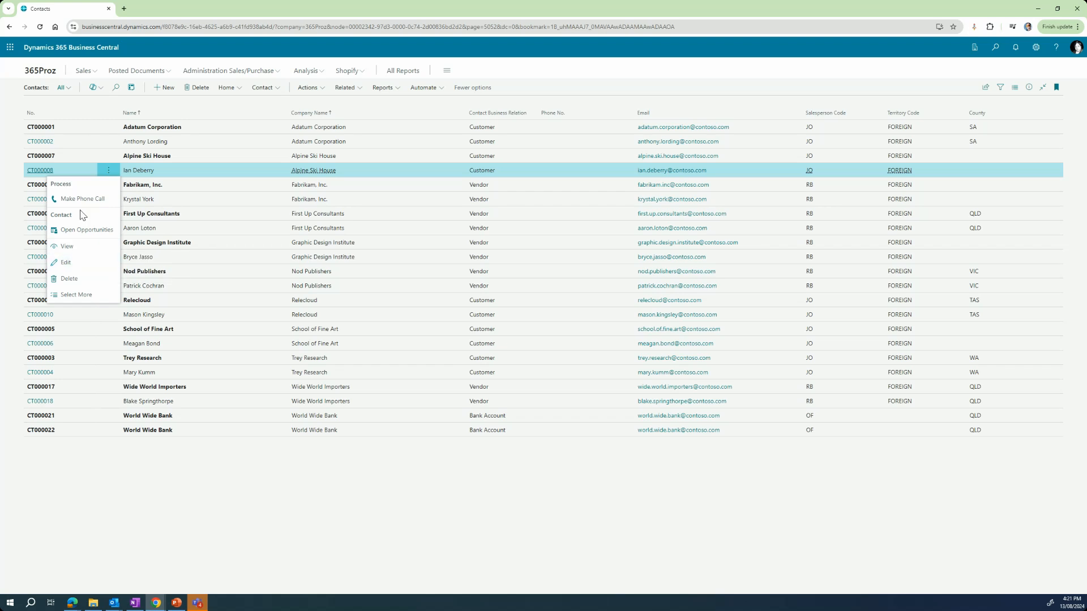
Step: Close the actions menu shown for contact CT000008
click(38, 173)
Step: Open contact CT000008's card and switch it to read-only view
click(38, 172)
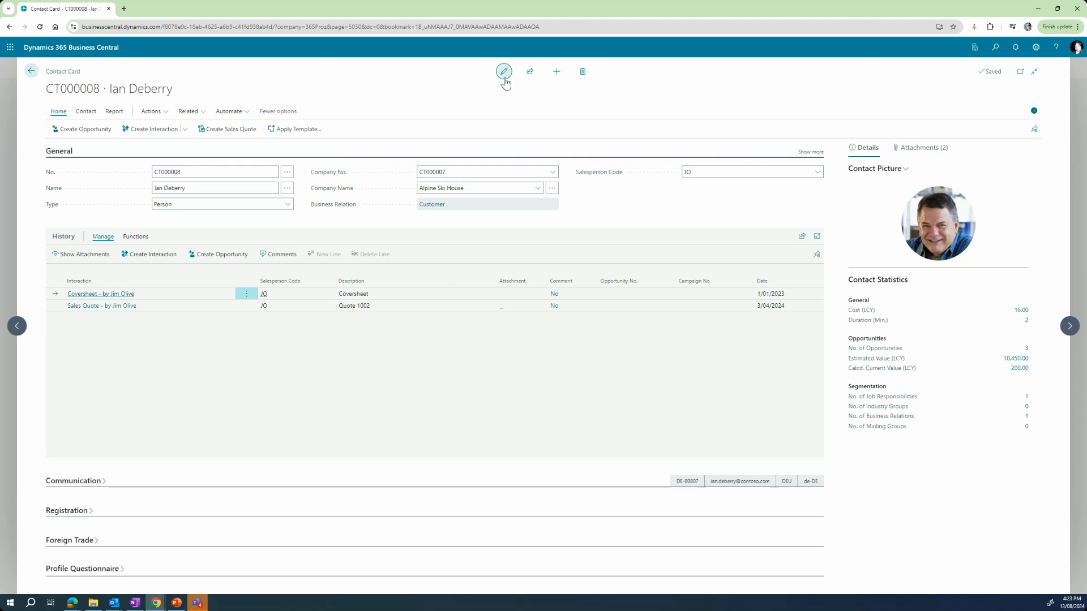
click(504, 71)
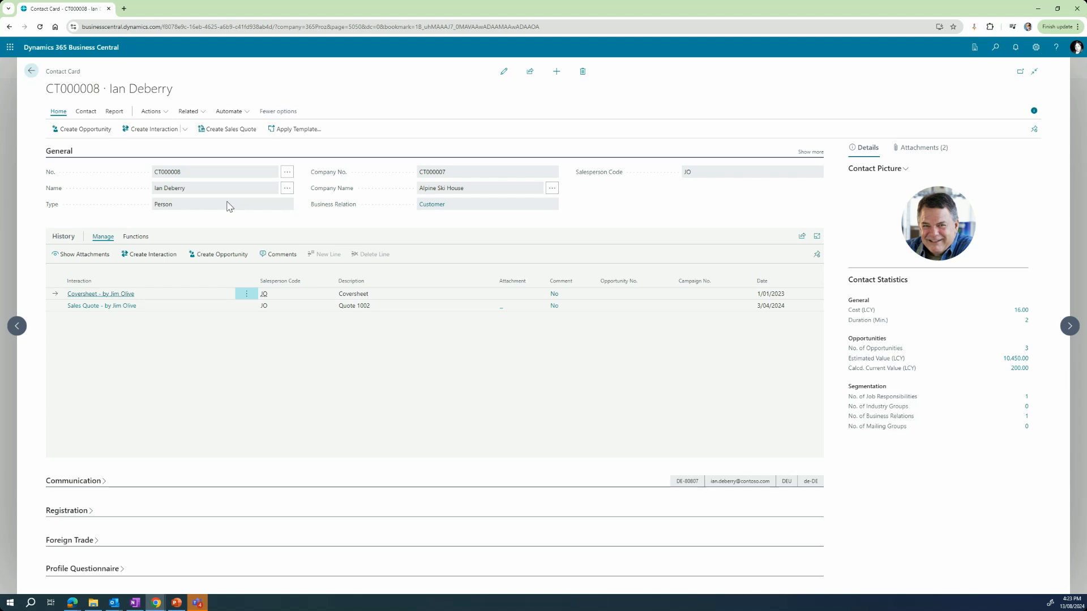
Step: Return the CT000008 contact card to edit mode and confirm it is saved
click(504, 72)
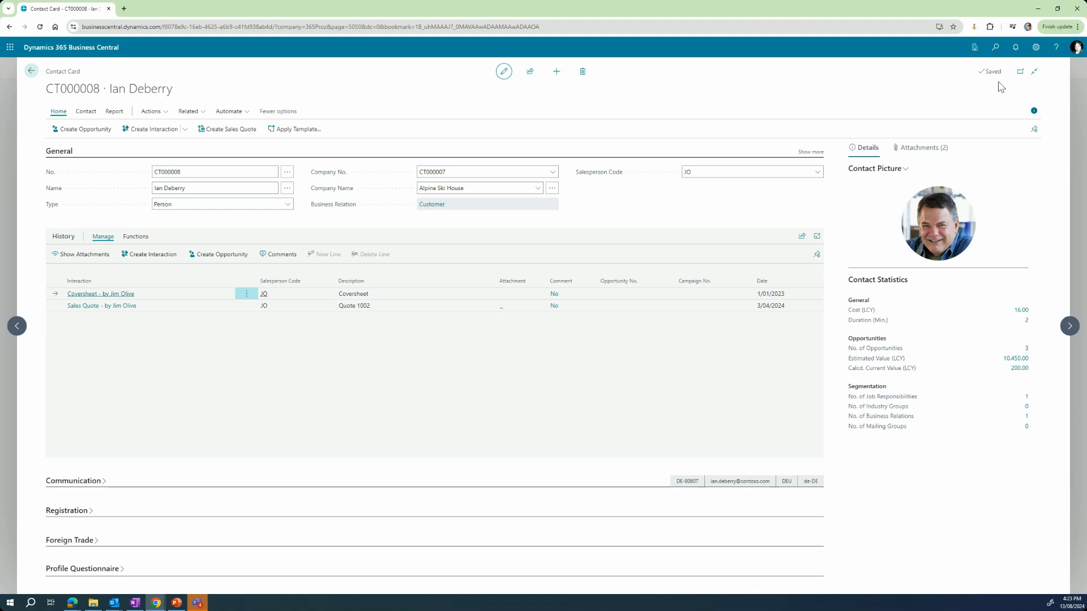
mouse_move(990, 80)
click(239, 172)
key(Tab)
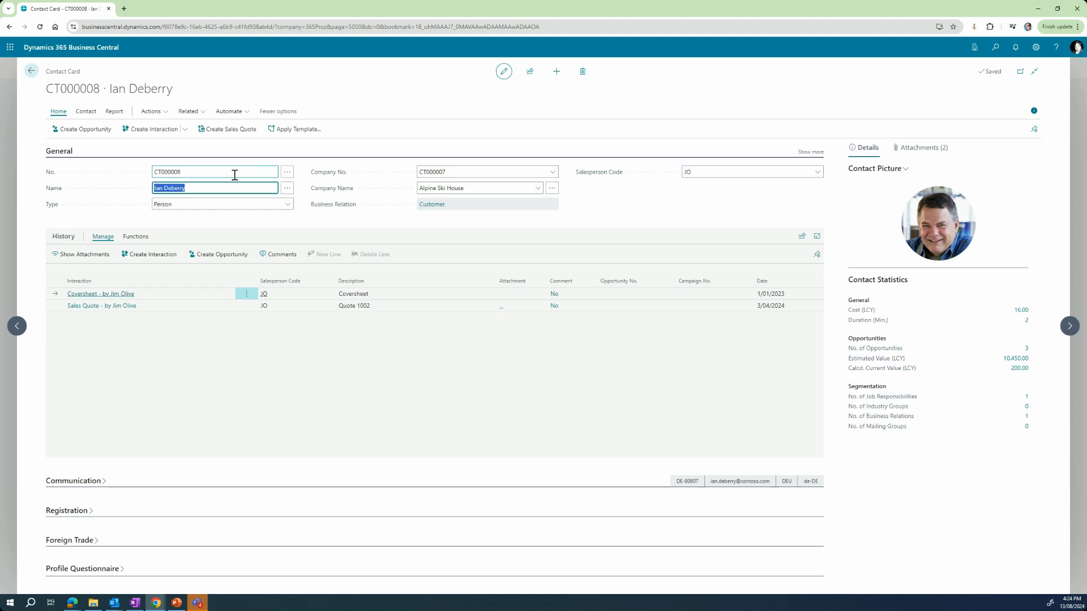
click(234, 175)
click(406, 135)
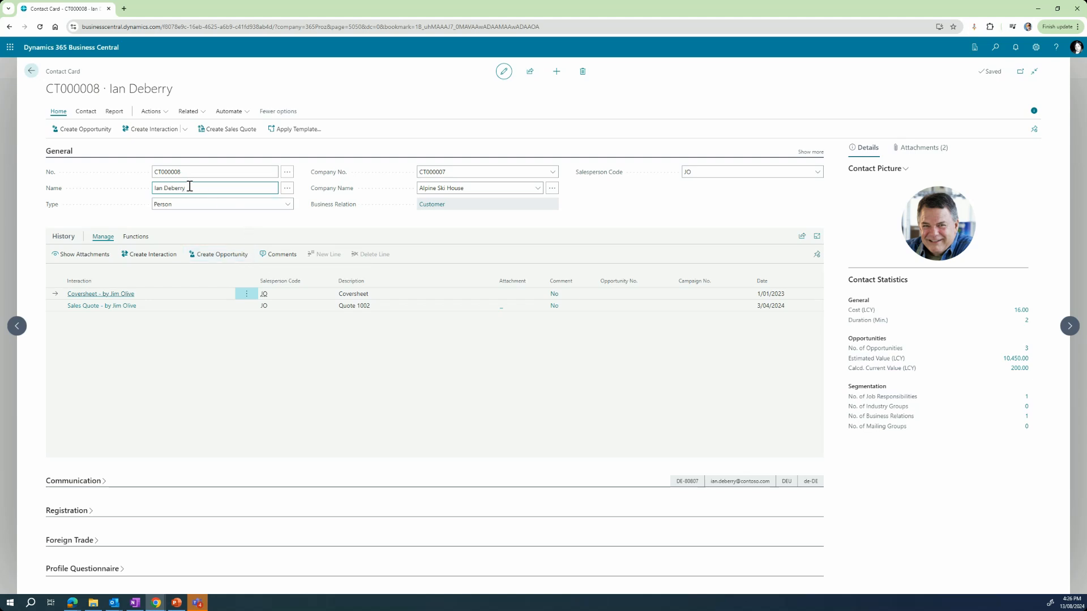
click(164, 188)
text(James)
key(Tab)
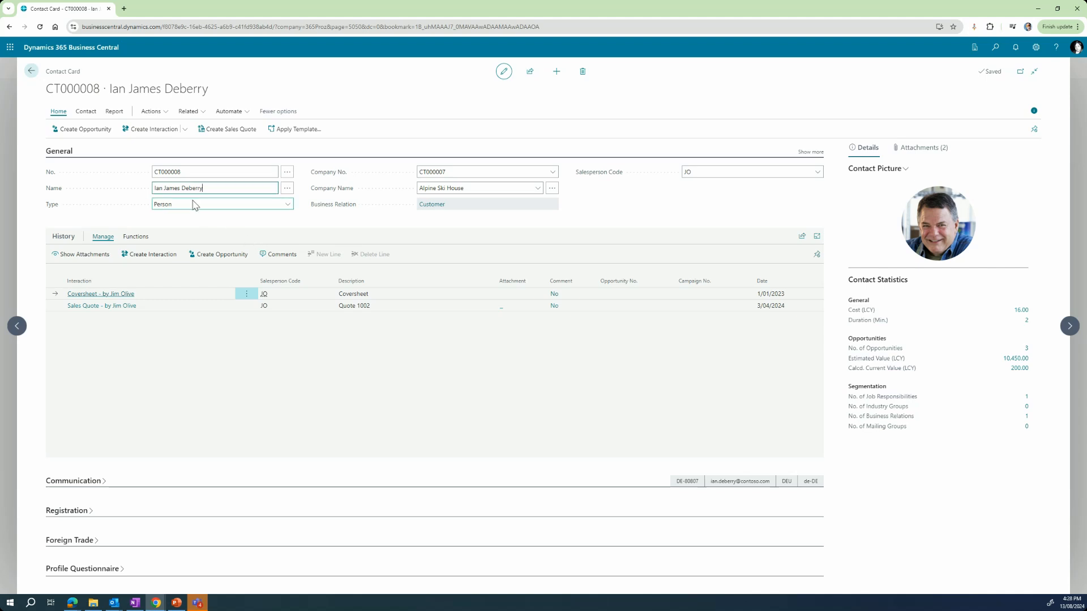
double_click(172, 188)
key(BackSpace)
key(Tab)
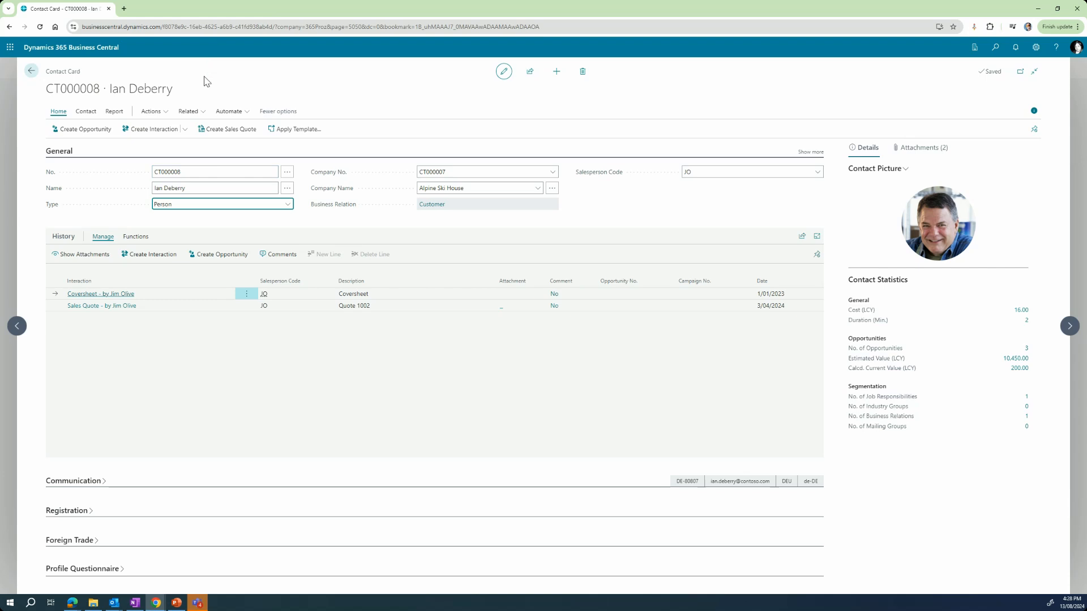
Step: Type test text into the contact's Name, then discard it with Esc
click(203, 188)
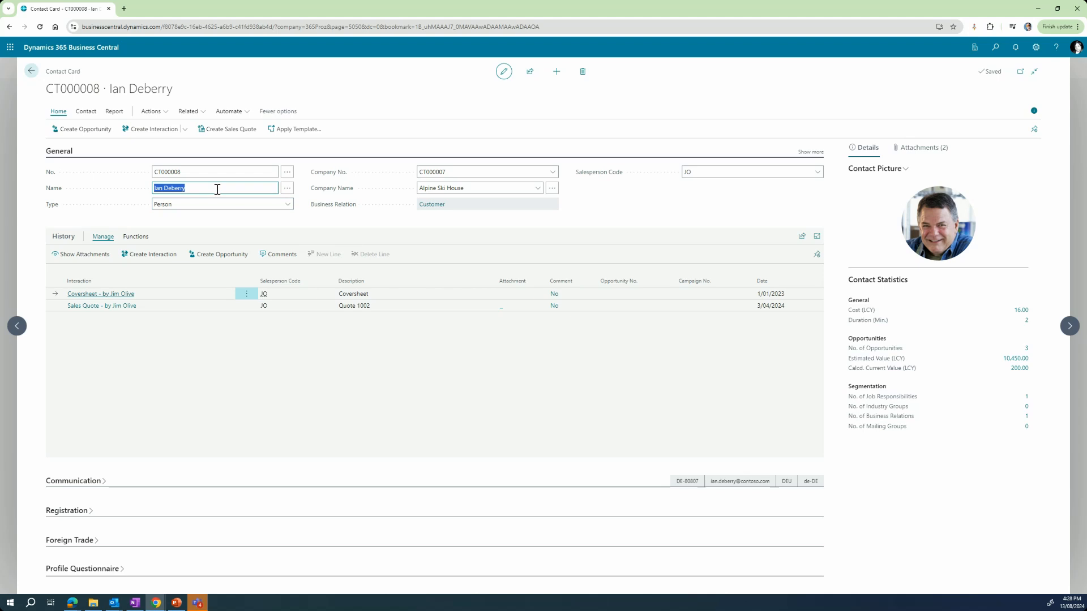
text(bdhkdhl)
key(Escape)
Step: Replace the contact name with 'kbkbdk' and commit it, keeping Type as Person
drag(183, 189, 132, 193)
text(kbkbdlk)
click(191, 205)
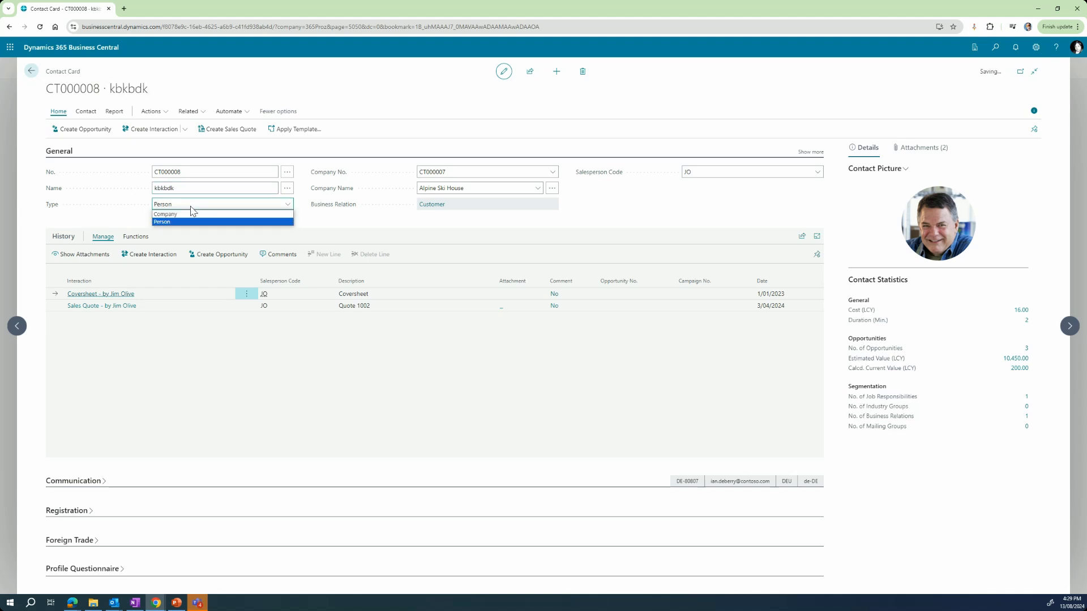
click(218, 151)
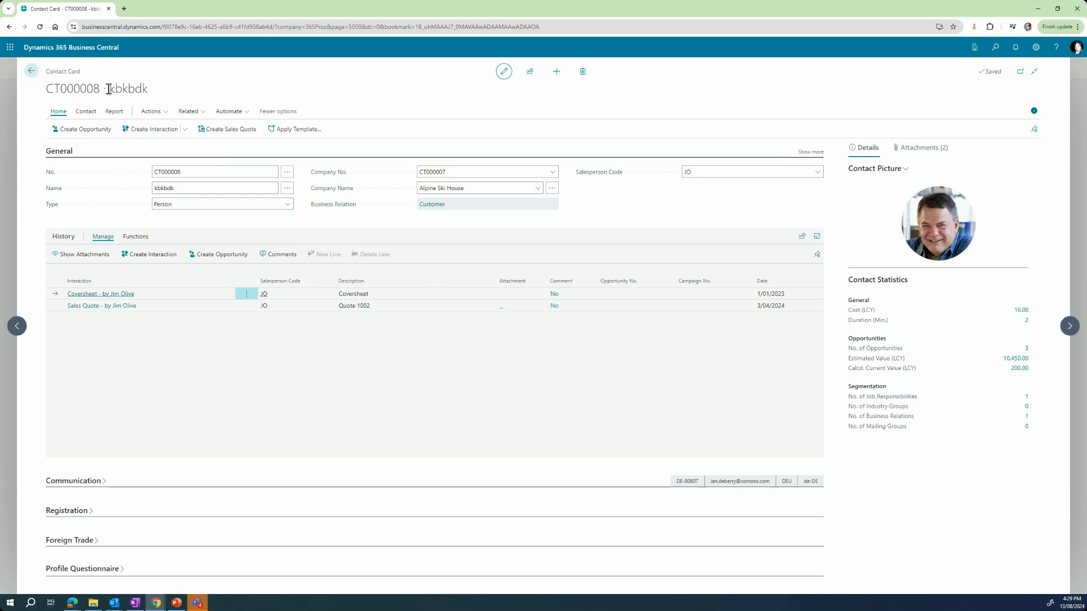
click(190, 193)
click(193, 204)
click(189, 187)
double_click(173, 188)
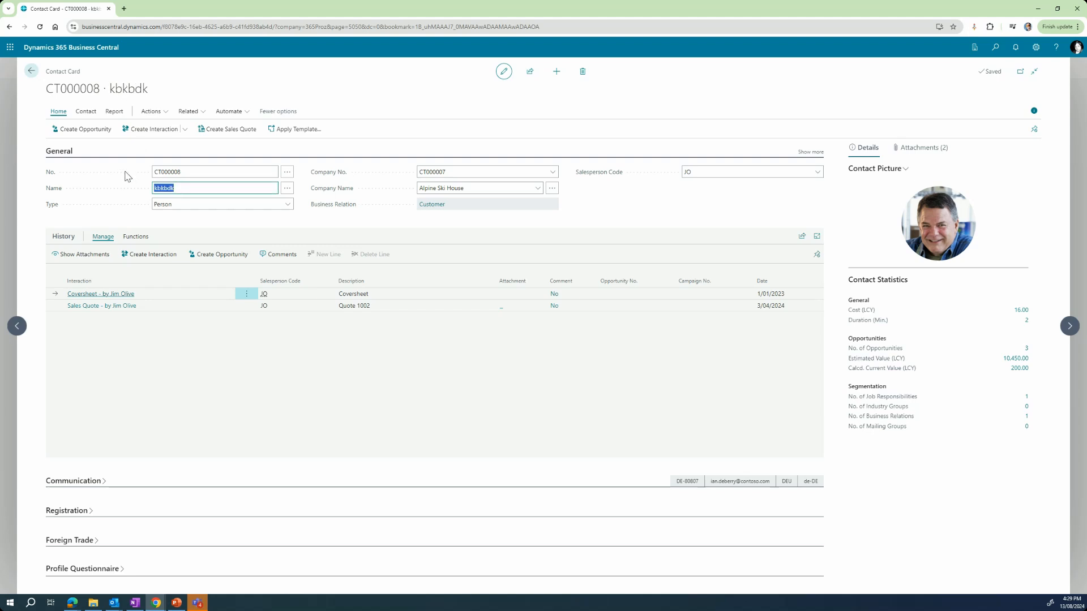
Step: Type the contact's original full name back into Name and commit it
click(204, 172)
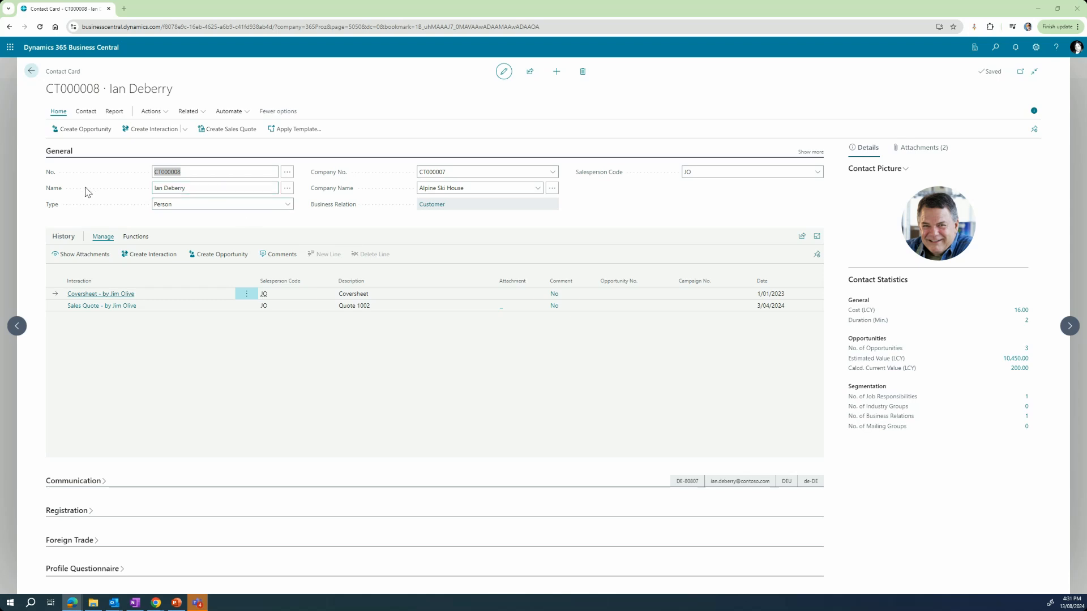
click(198, 188)
click(205, 187)
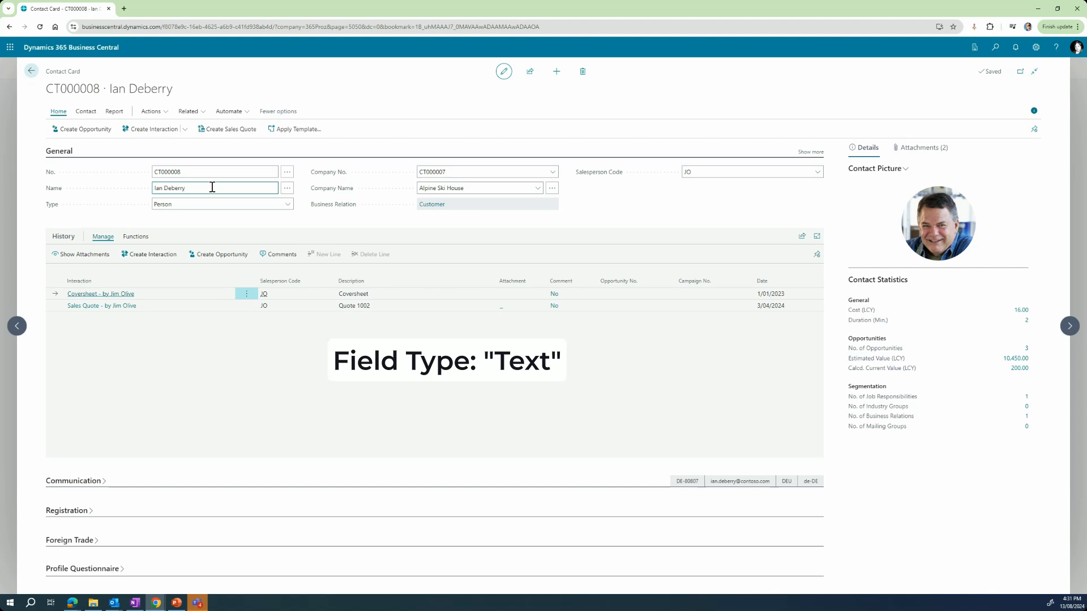
text(2122sssssss)
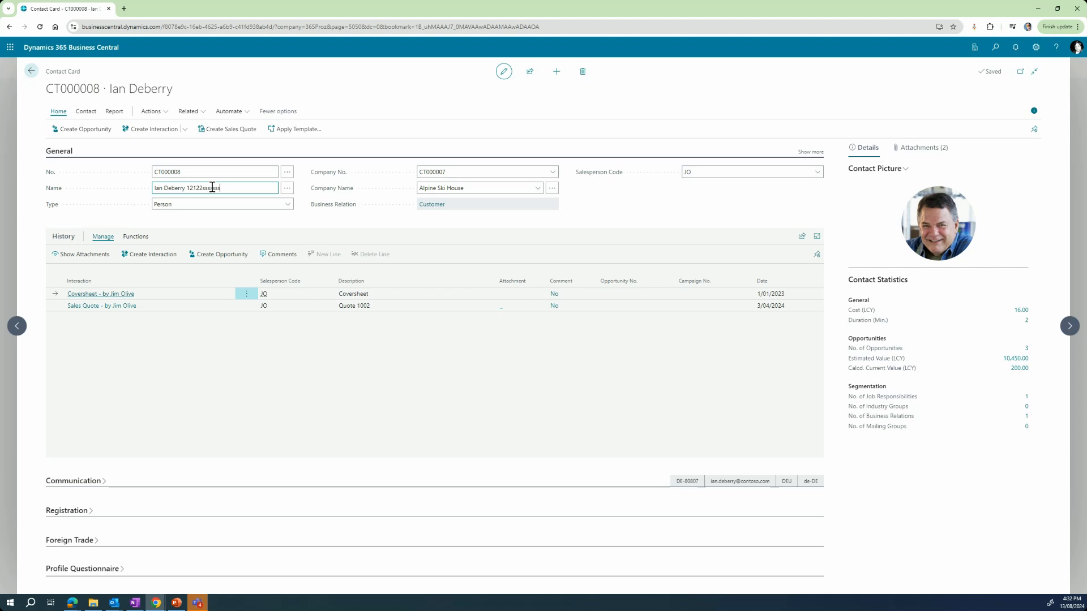
text(dddddddddddddddddddddddddddddddddddddddddddddddddd)
text(ddddddddddddddddddddddddddddddddddd)
key(Home)
click(186, 190)
key(shift+End)
key(Delete)
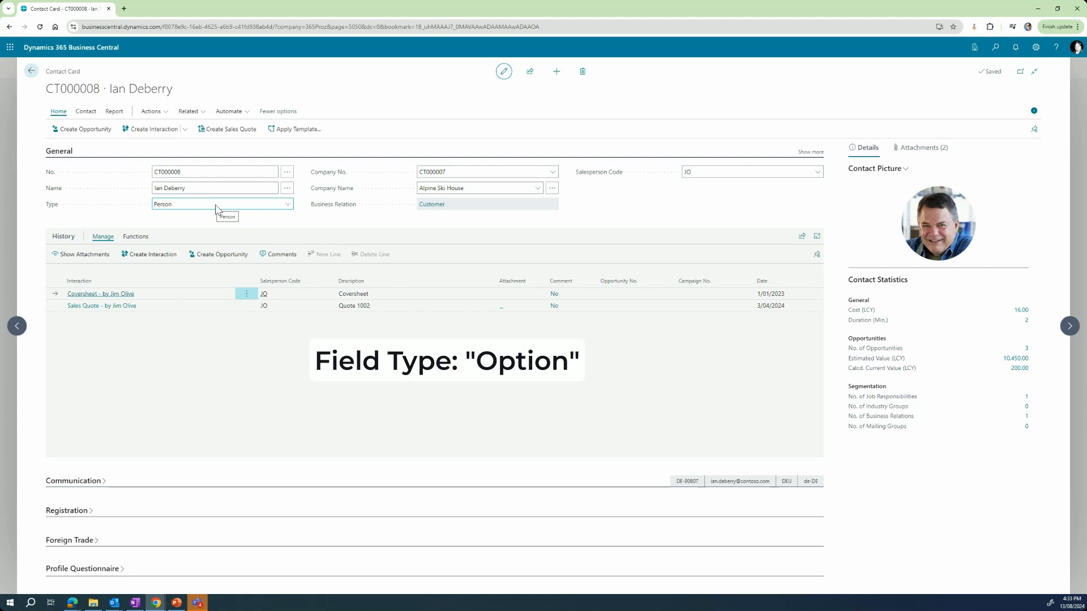
click(287, 206)
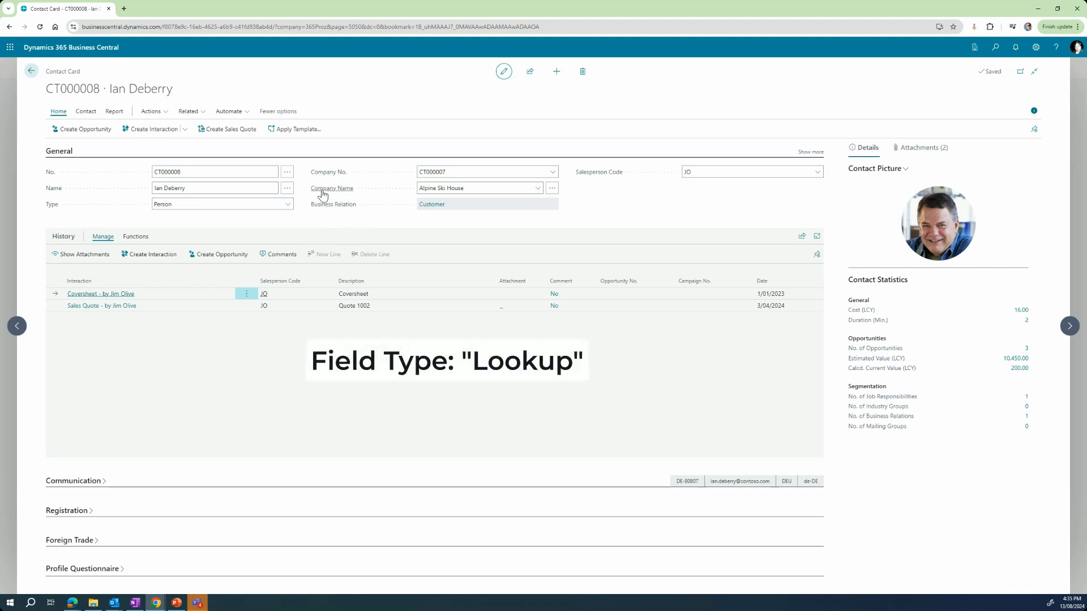
click(536, 190)
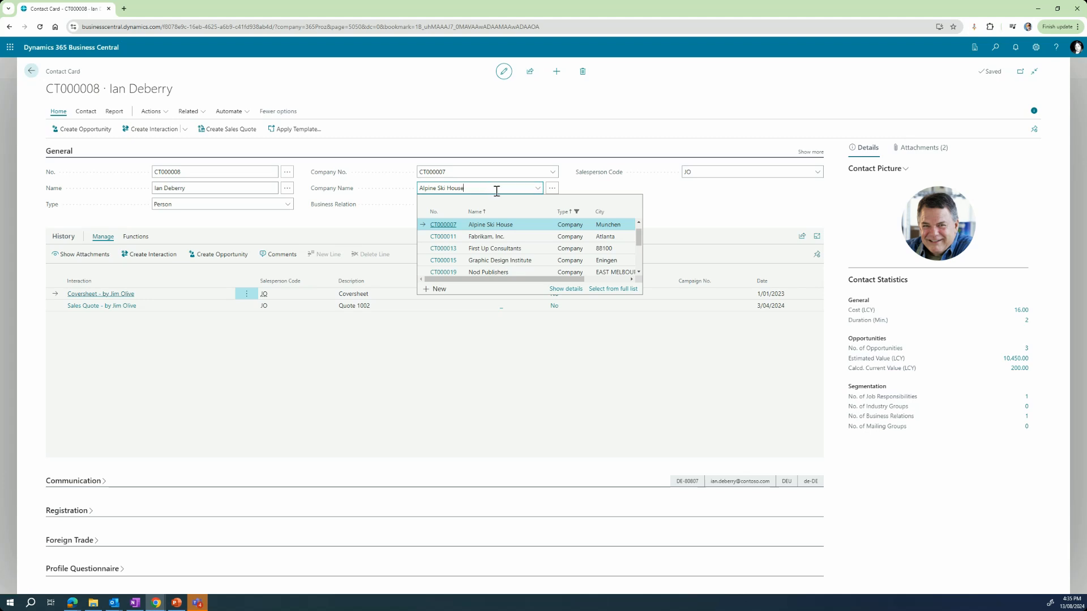
drag(495, 191, 380, 182)
text(nod)
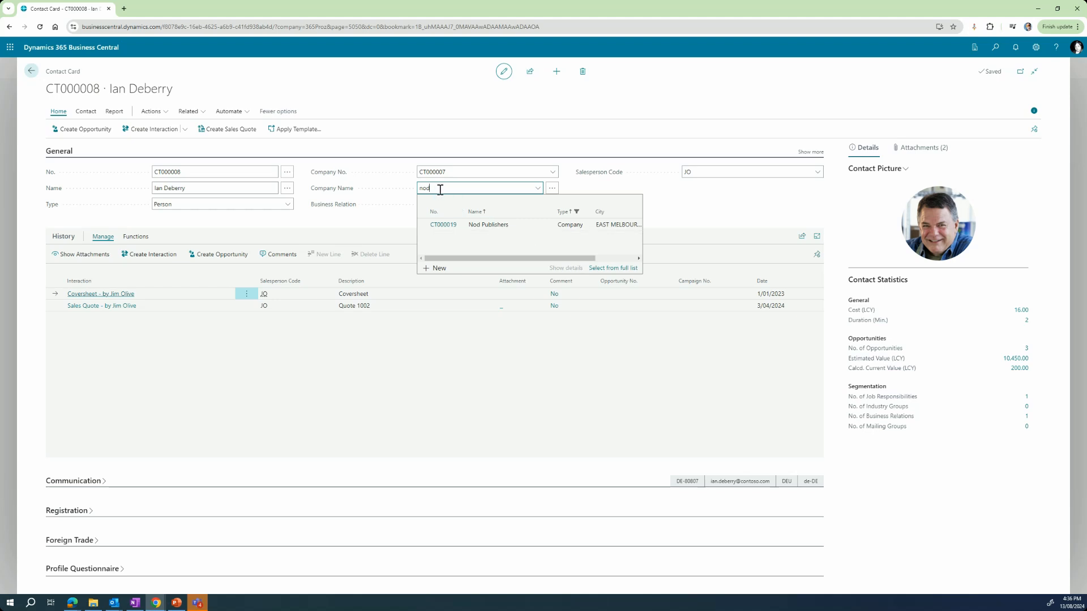
key(Escape)
key(Escape)
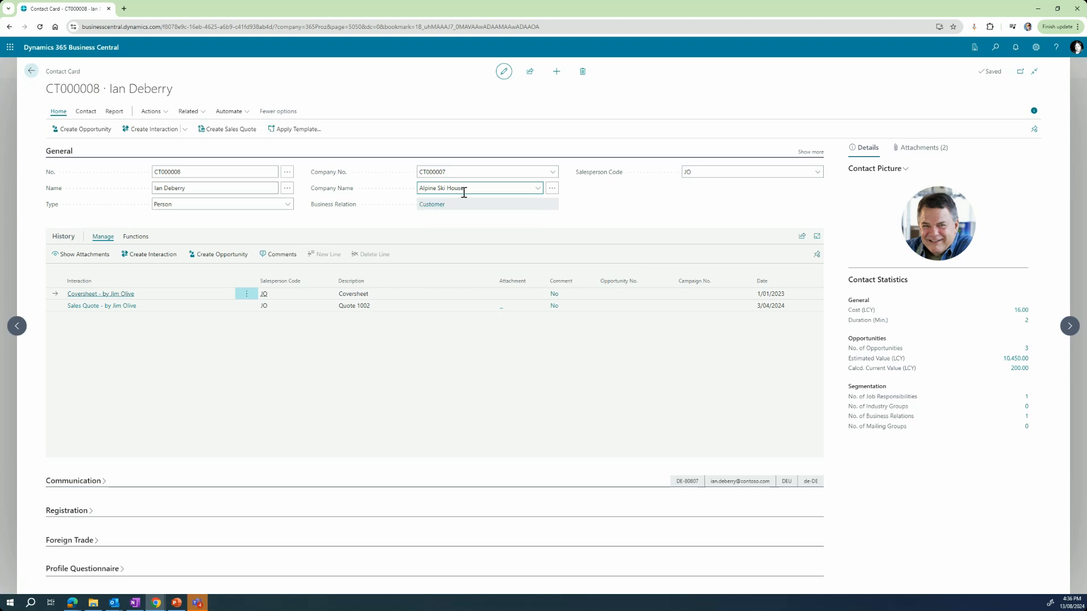
Step: Show all General fields, toggling Exclude from Segment on and back off
click(810, 153)
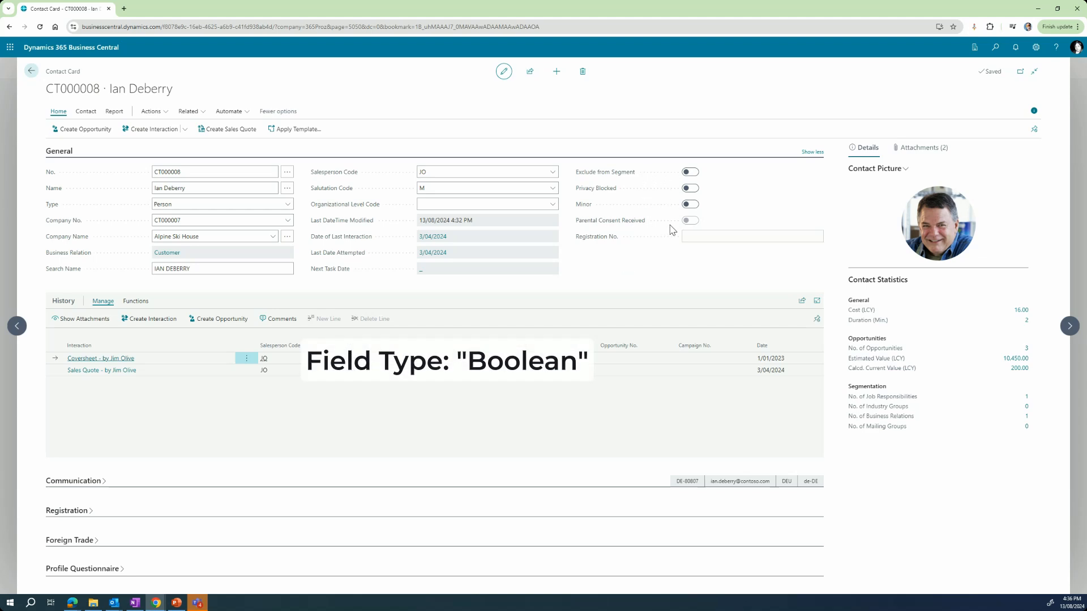
mouse_move(623, 180)
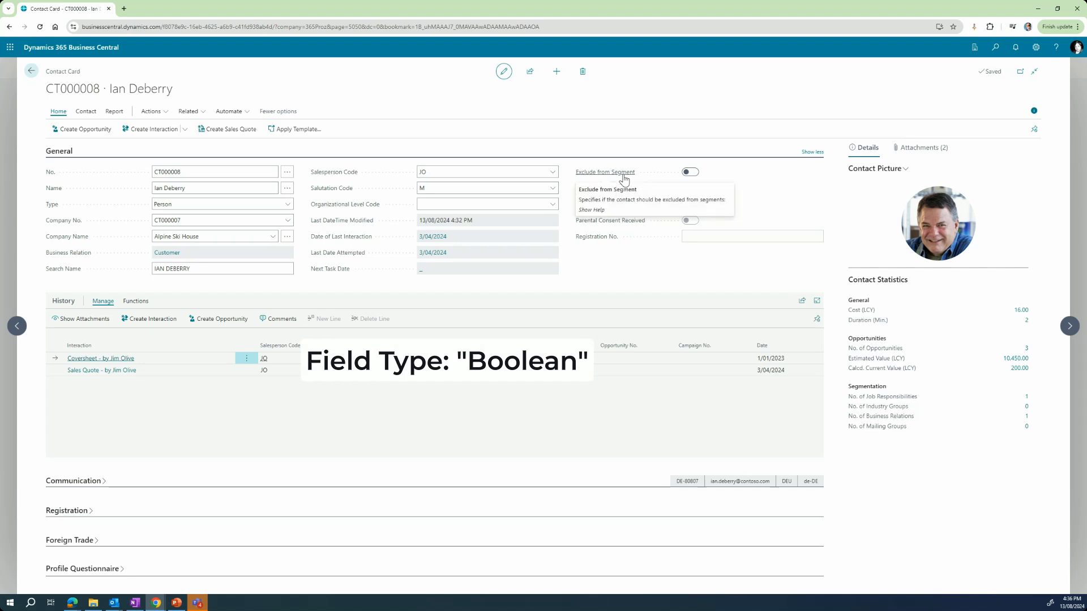
click(687, 174)
click(693, 176)
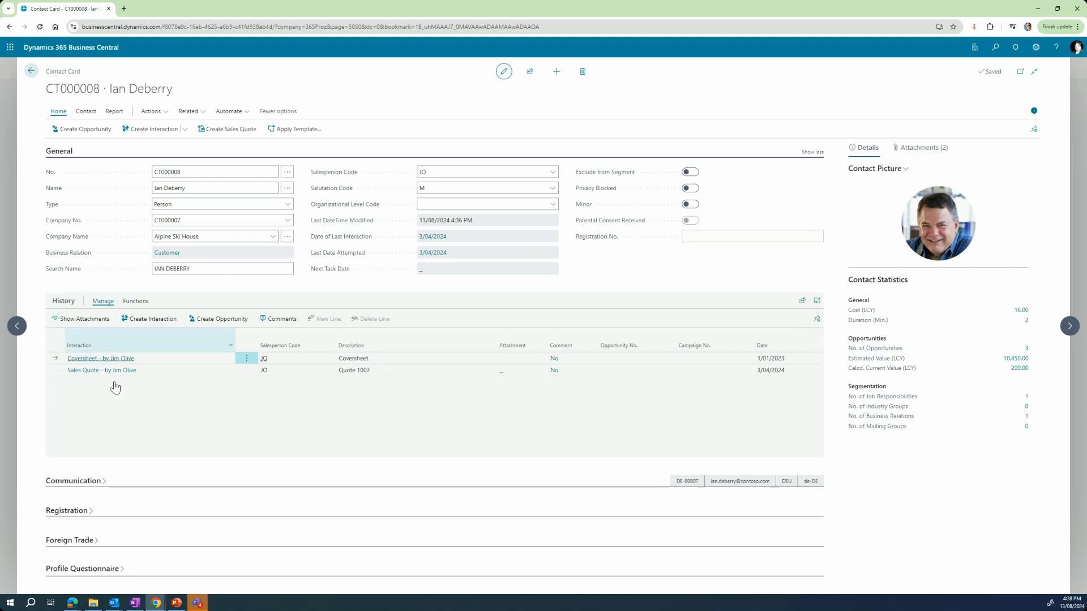
Step: Expand Communication, remove the email's @ to trigger validation, then restore the @
click(79, 481)
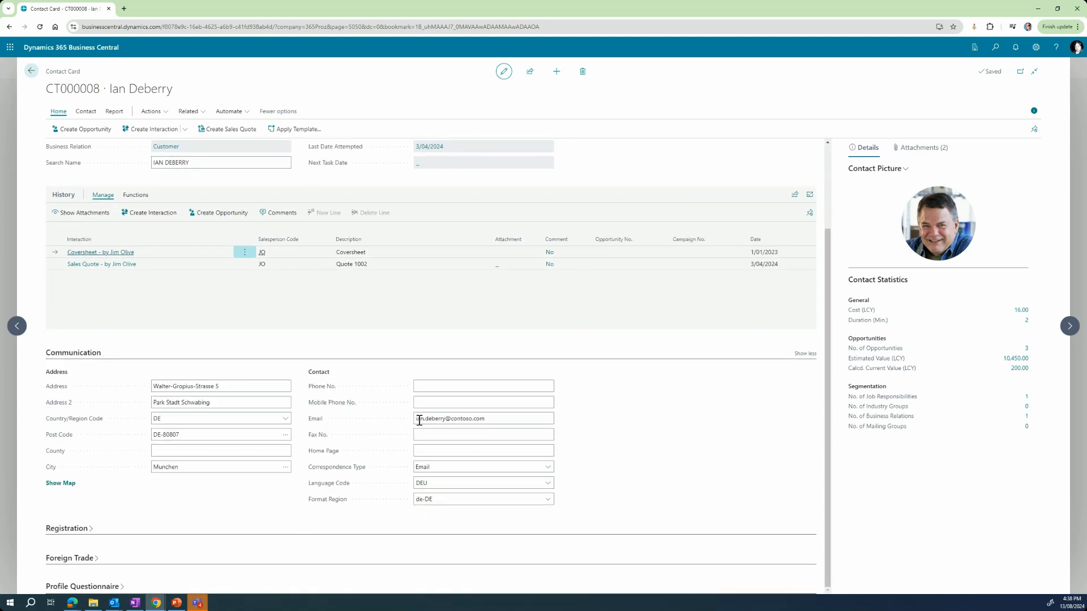
click(452, 423)
click(450, 416)
key(Delete)
key(Tab)
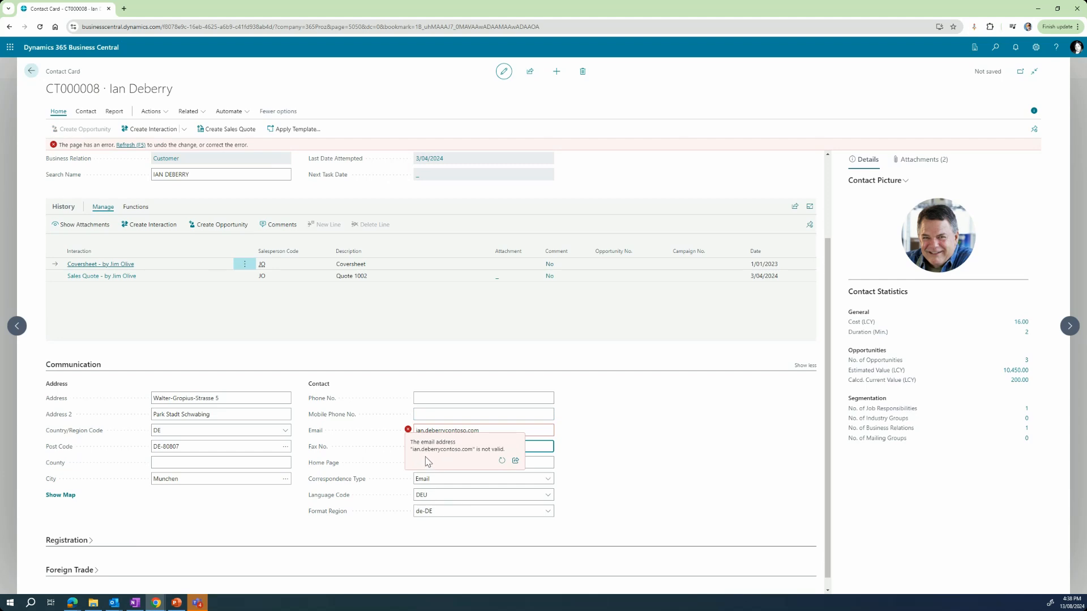
mouse_move(426, 433)
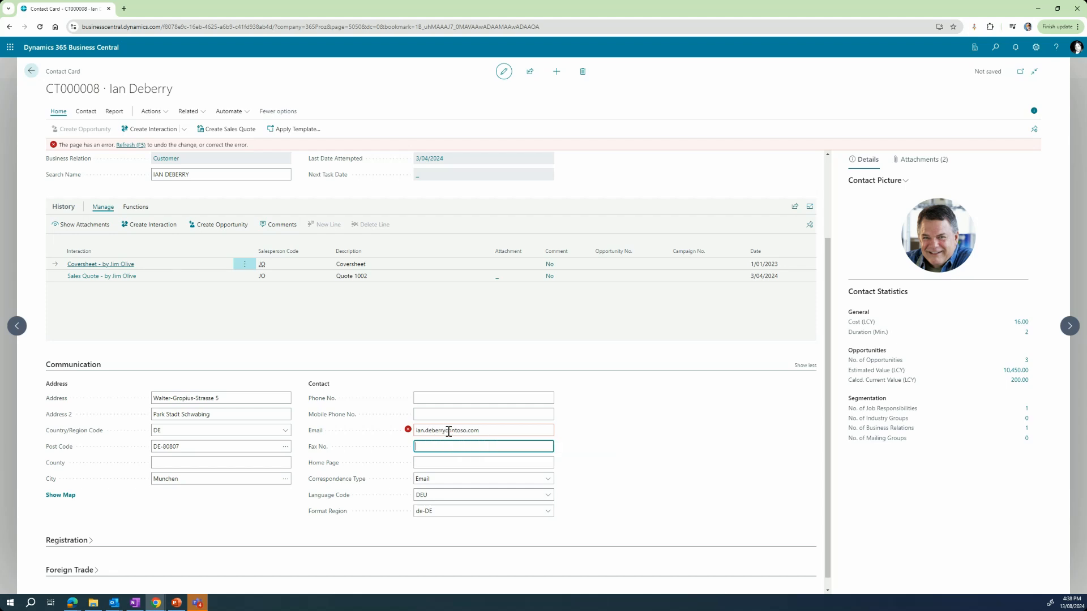
click(448, 431)
click(450, 431)
text(@)
click(489, 442)
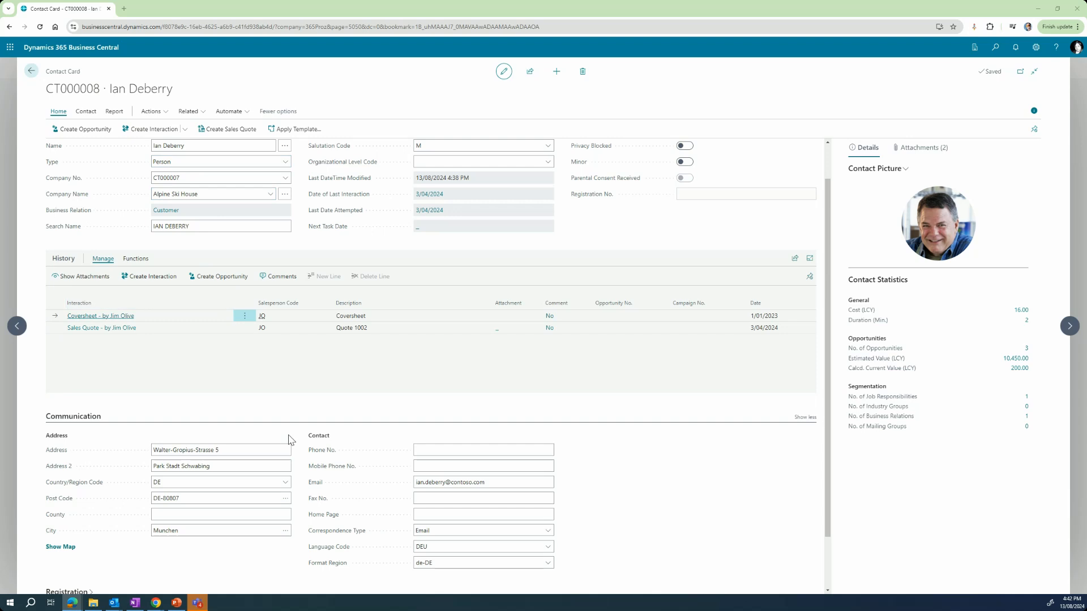
click(268, 465)
click(238, 452)
drag(225, 449, 146, 443)
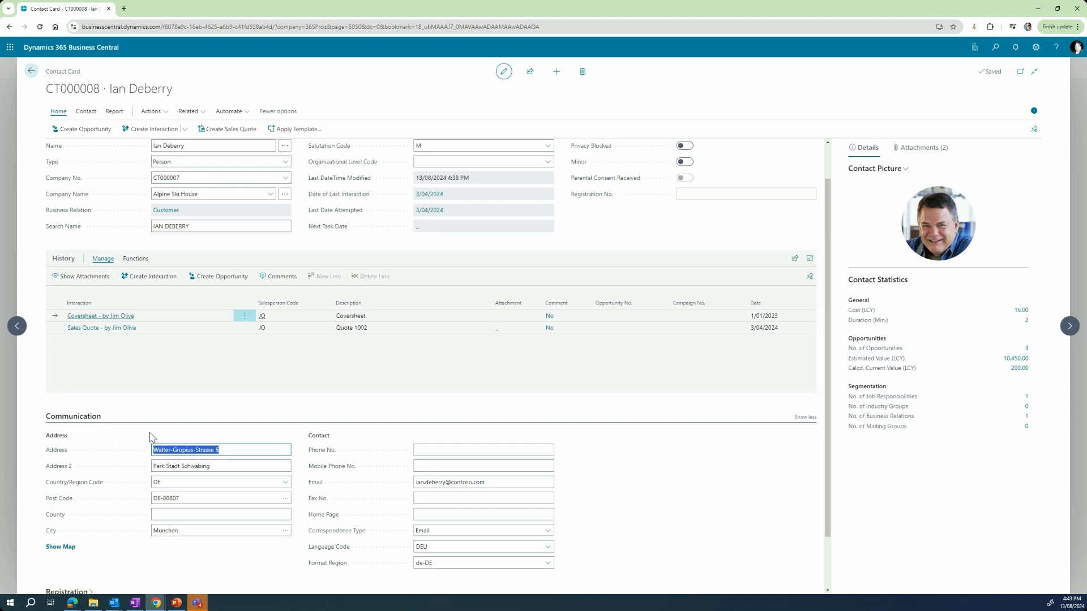
drag(235, 463, 140, 472)
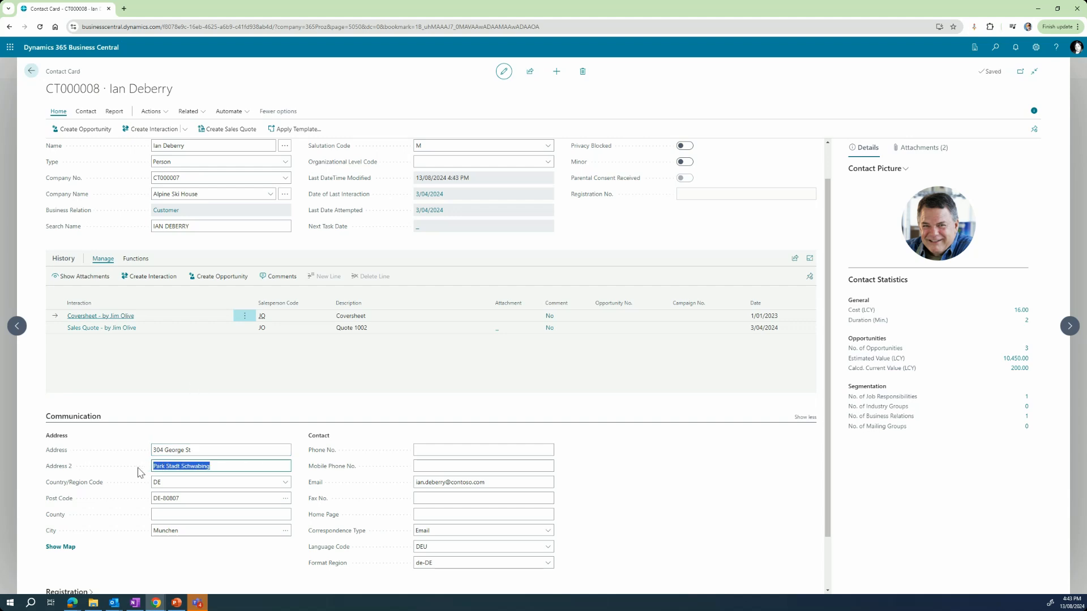
key(BackSpace)
Step: Set Country/Region Code to AU and Post Code to 4000
click(169, 482)
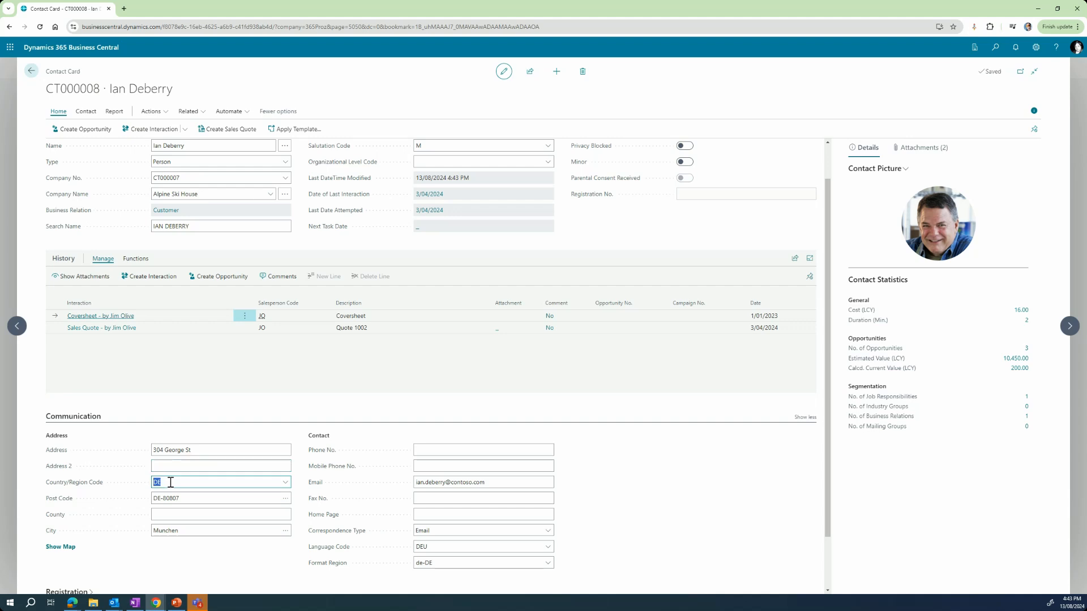
text(AU)
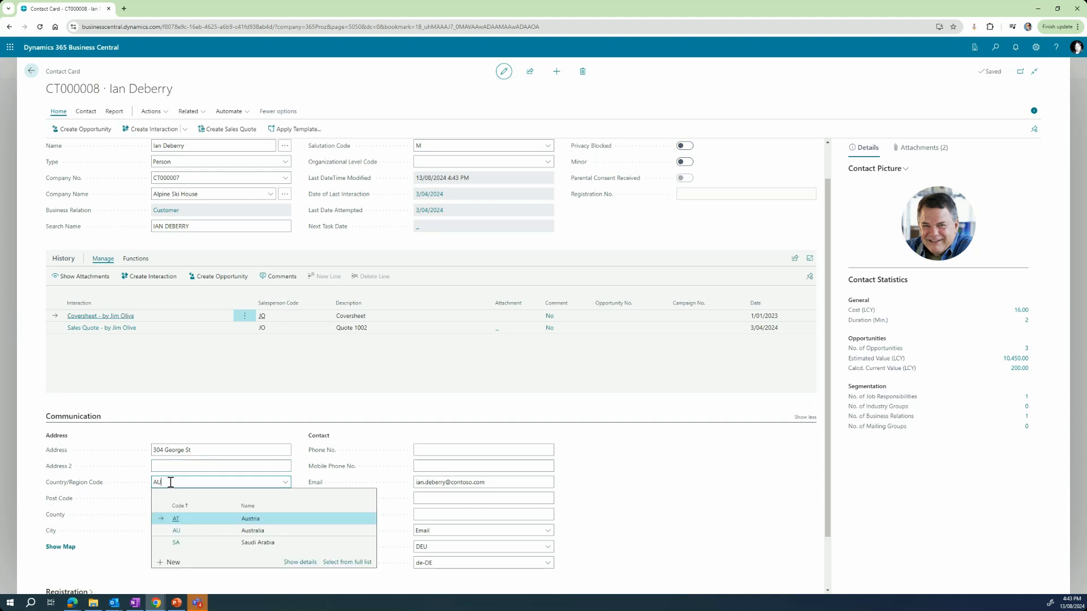
click(203, 531)
click(183, 498)
text(4306)
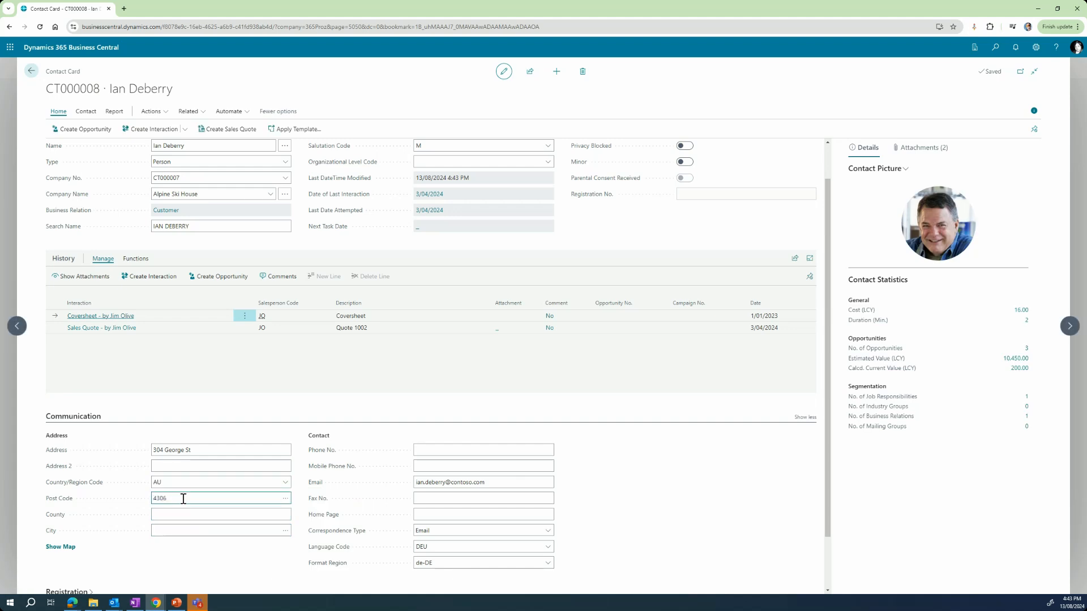
drag(182, 501, 148, 504)
text(4000)
click(160, 512)
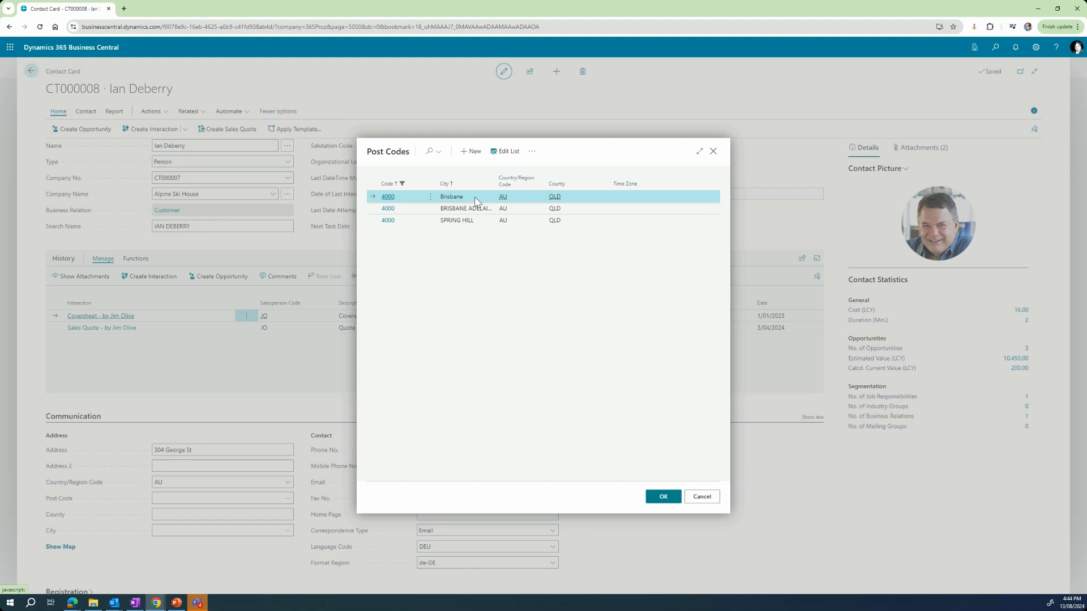
Step: Choose the 4000 Brisbane post code so City becomes Brisbane and County QLD
double_click(475, 201)
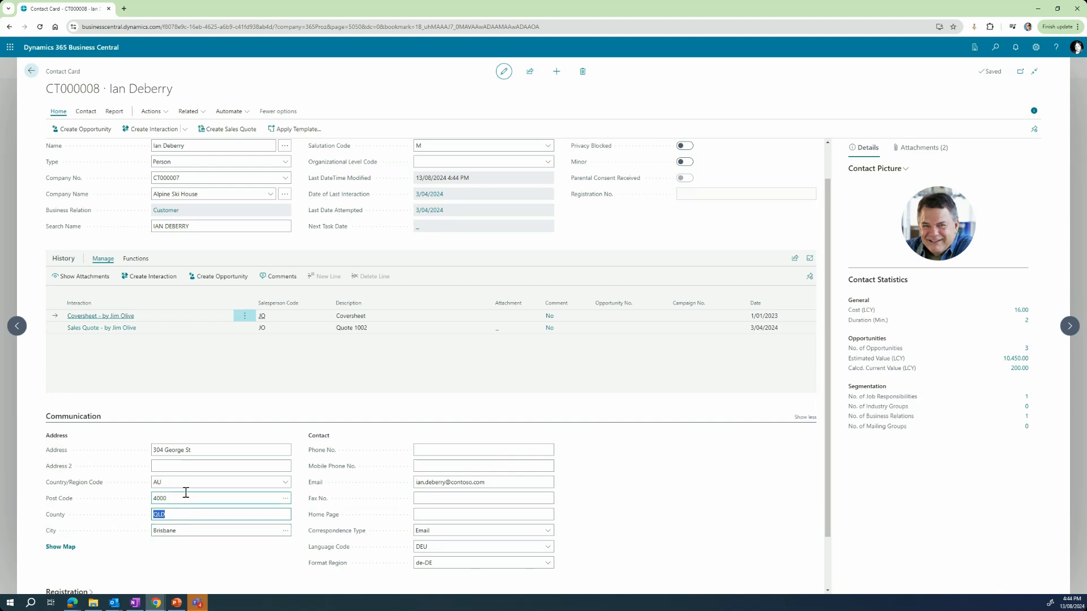
click(385, 490)
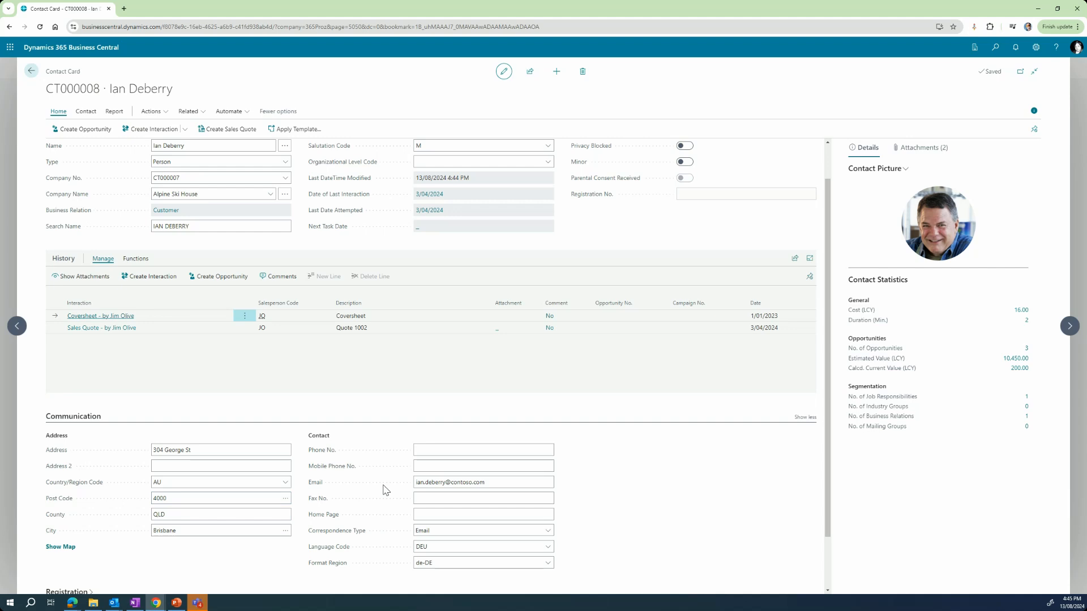
Step: Paste a new domain into the Email field, re-add the missing @, and save the contact
click(446, 484)
drag(446, 484, 529, 485)
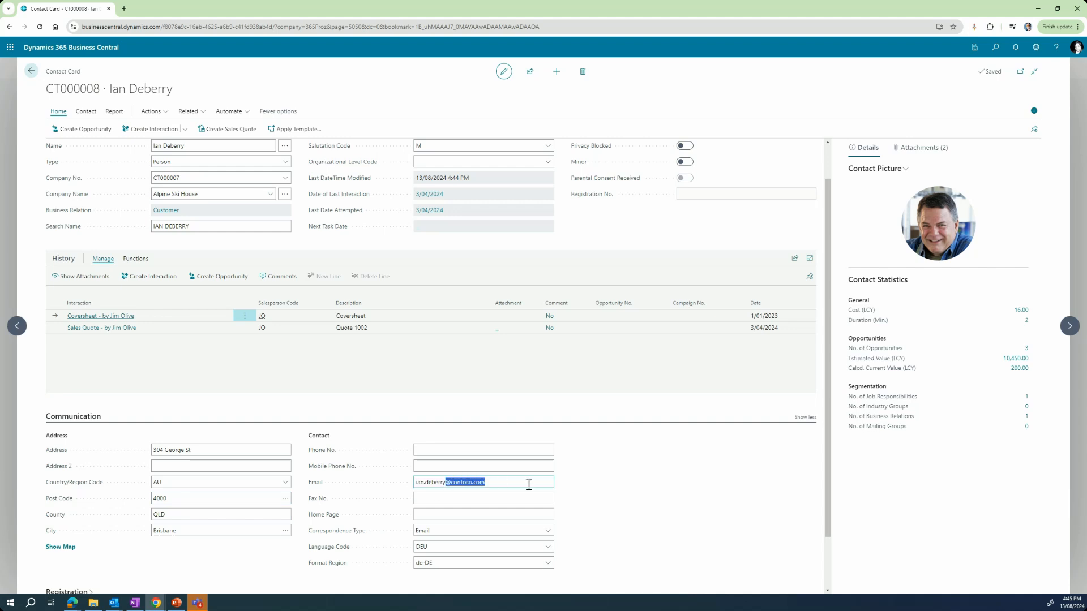
text(alpineskihouse.com)
click(467, 494)
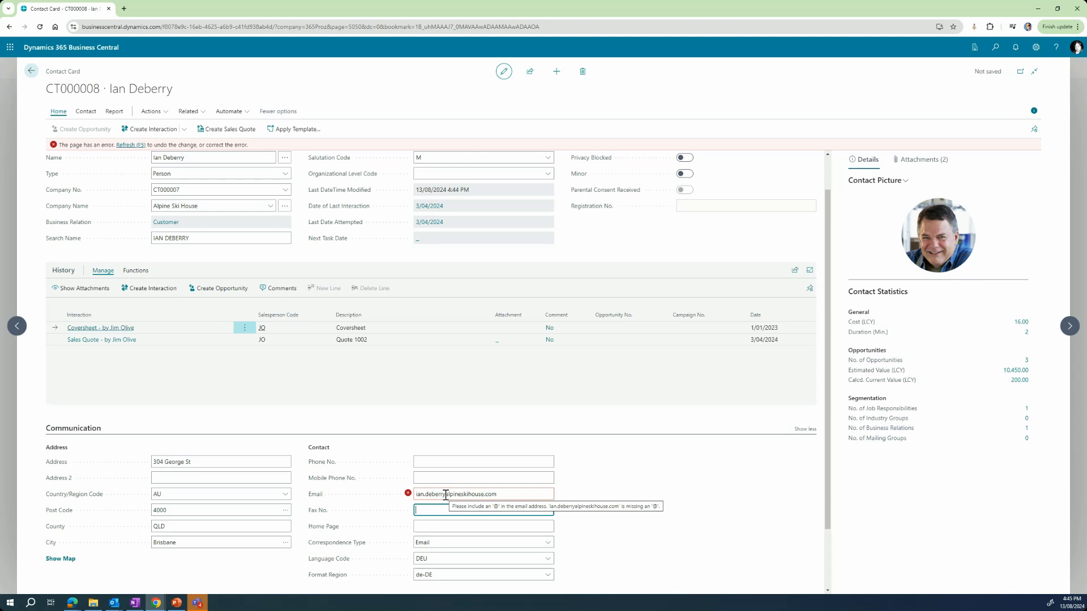
click(446, 495)
click(446, 495)
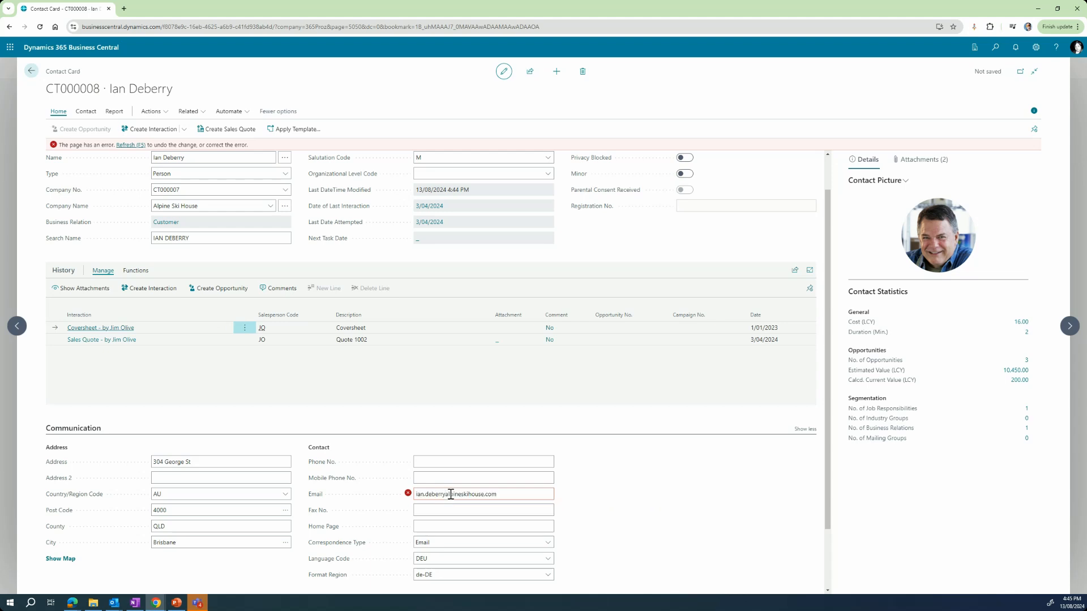
text(@)
click(127, 146)
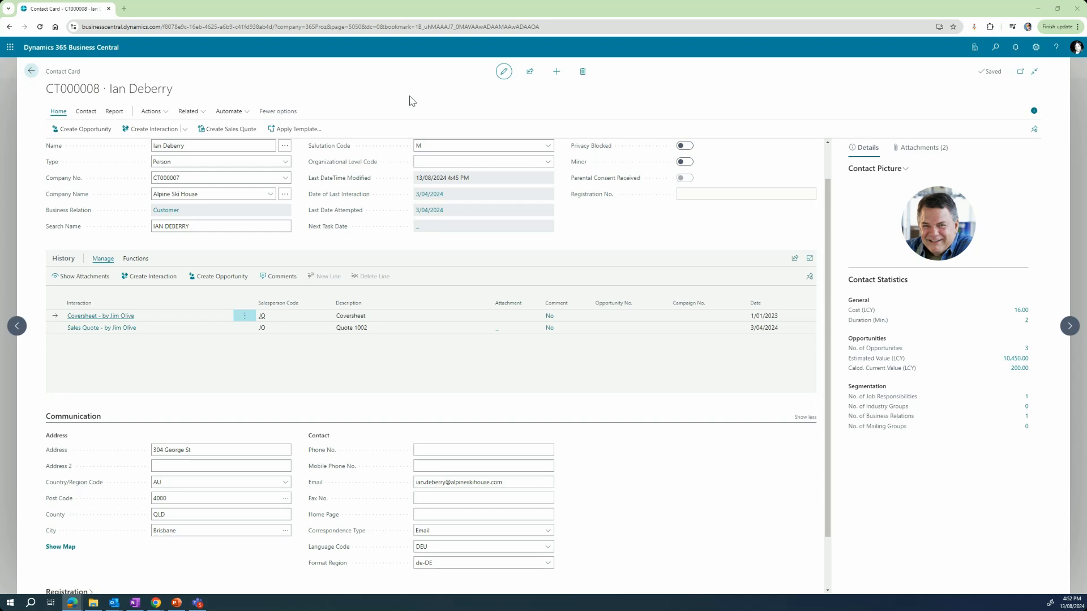
Step: Create a new contact and let the system assign it number CT000023
click(556, 72)
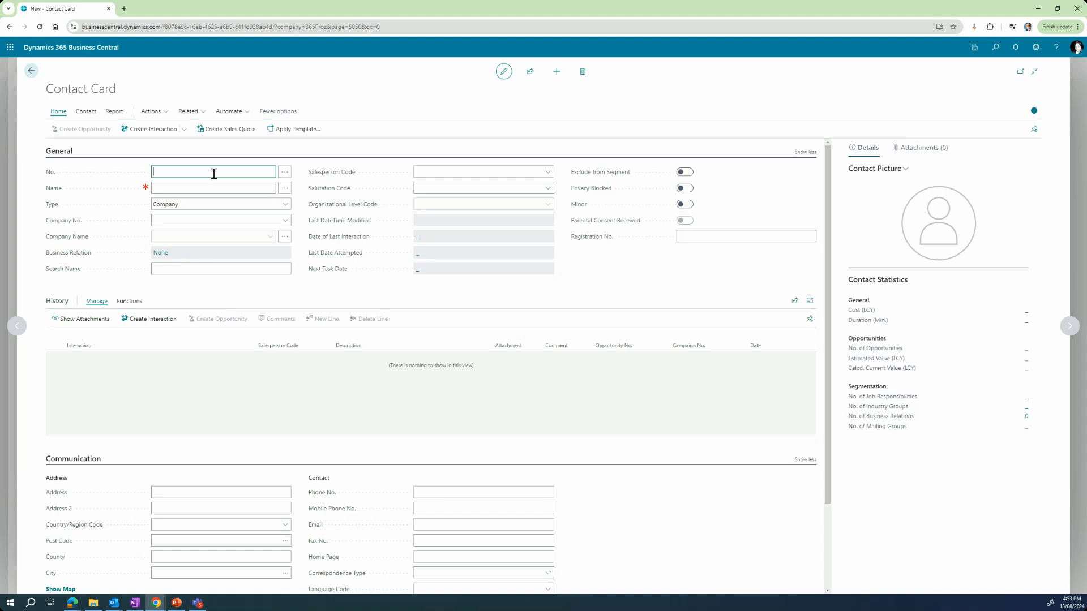
key(Tab)
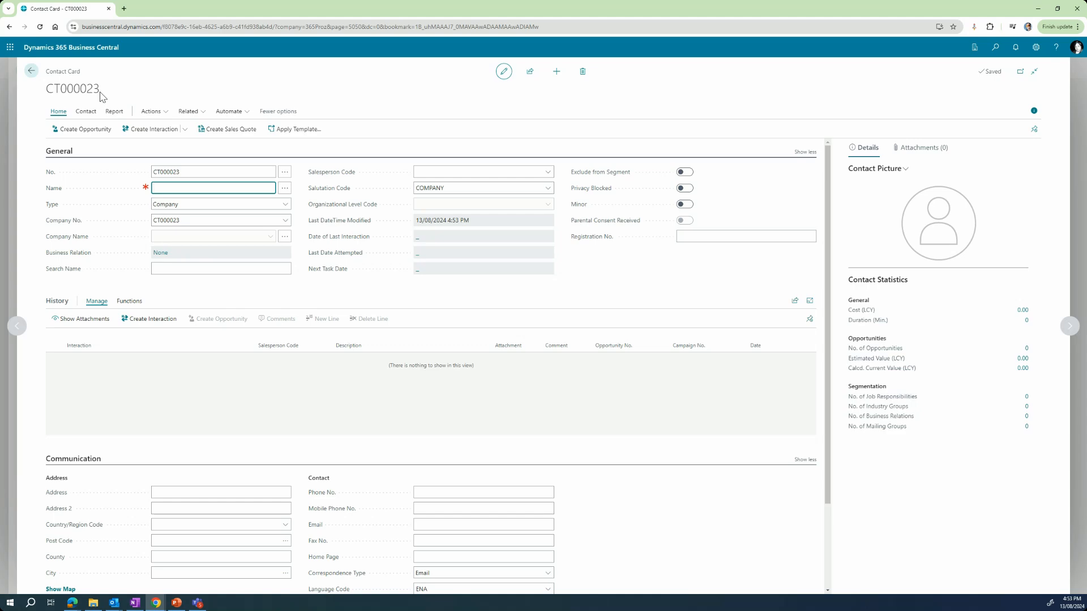
Step: Return to the Contacts list and reopen the blank contact CT000023
click(32, 72)
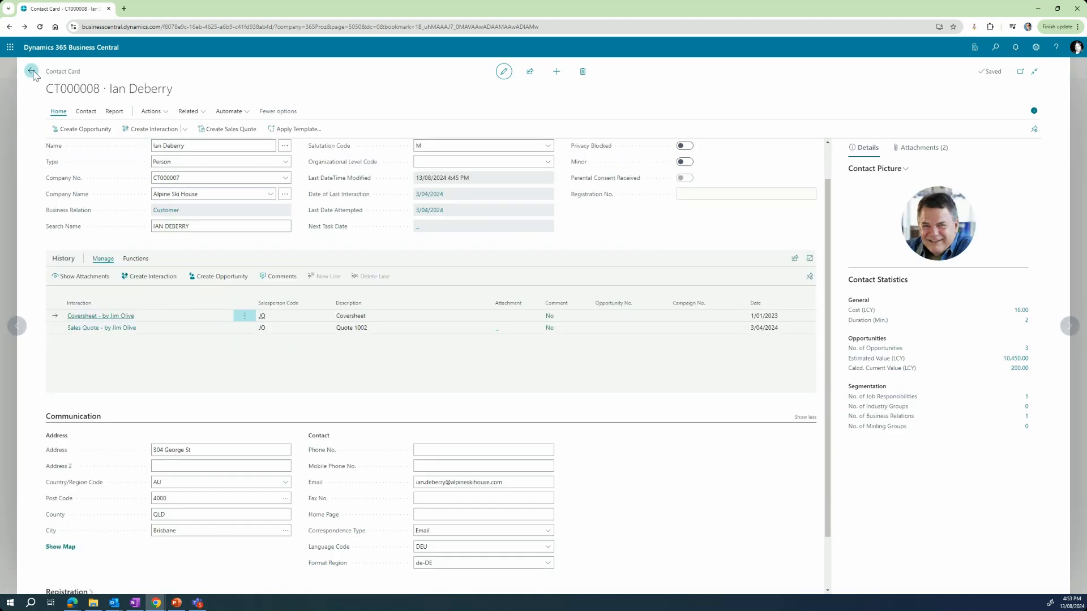
click(33, 72)
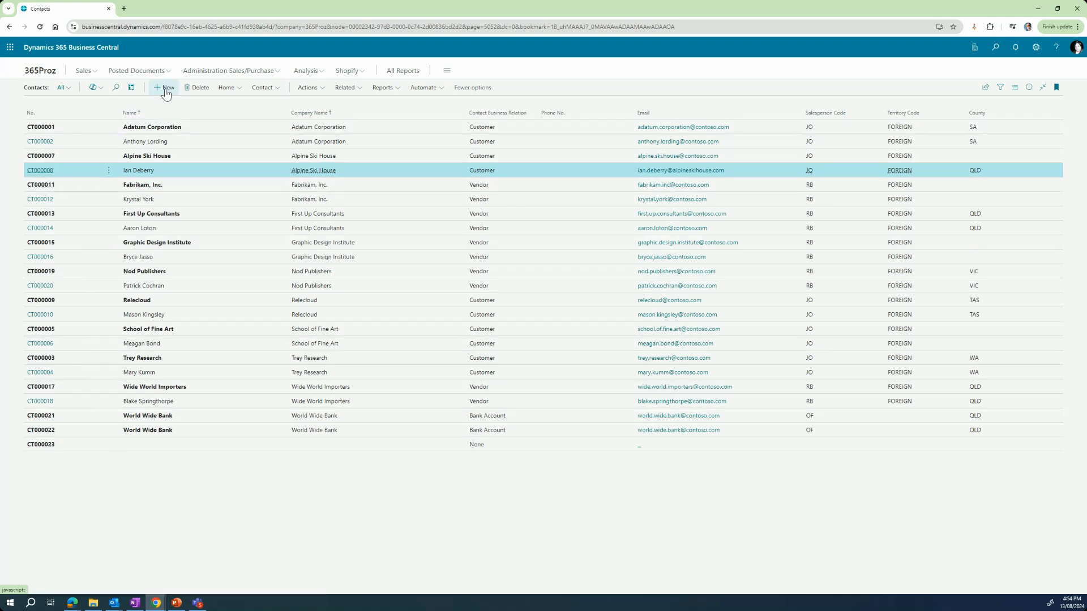
click(48, 447)
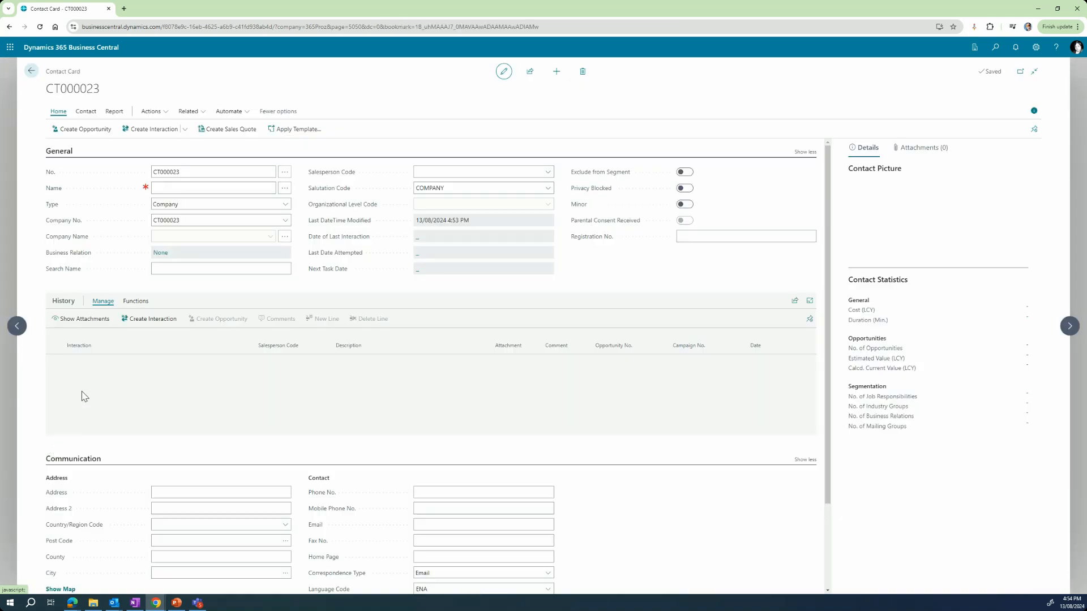
Step: Enter the new person's full name in the Name field of contact CT000023
click(210, 189)
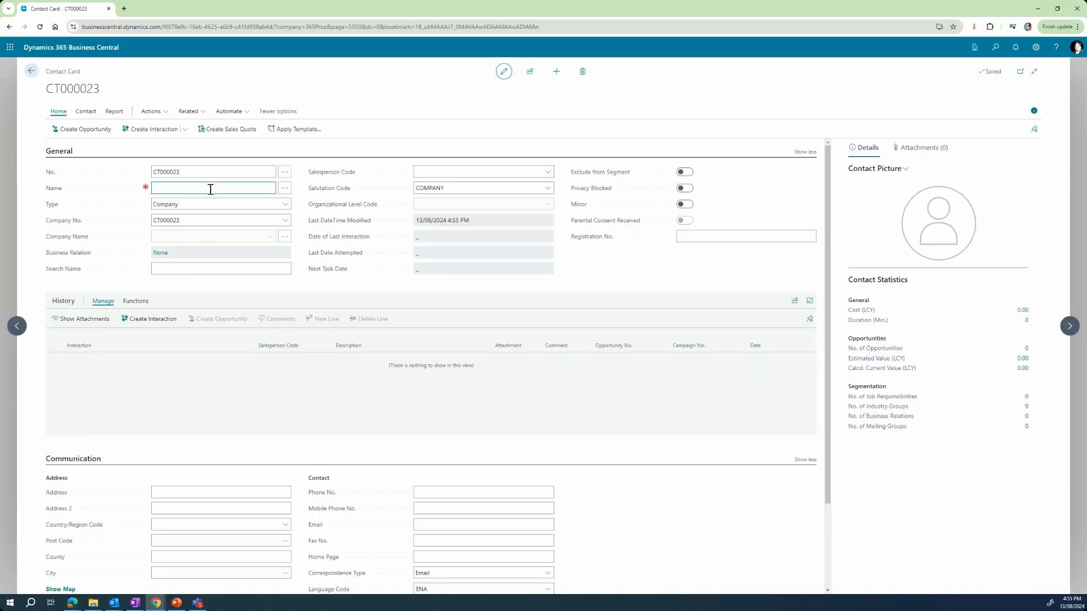
key(Tab)
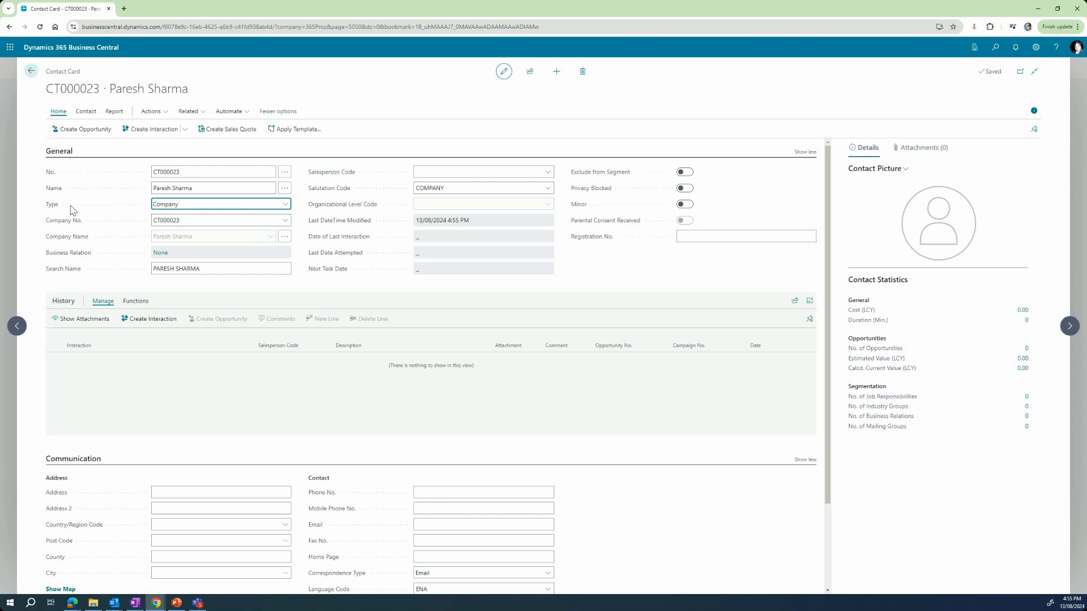
Step: Change contact CT000023's type from Company to Person and set its salutation code to M
click(284, 206)
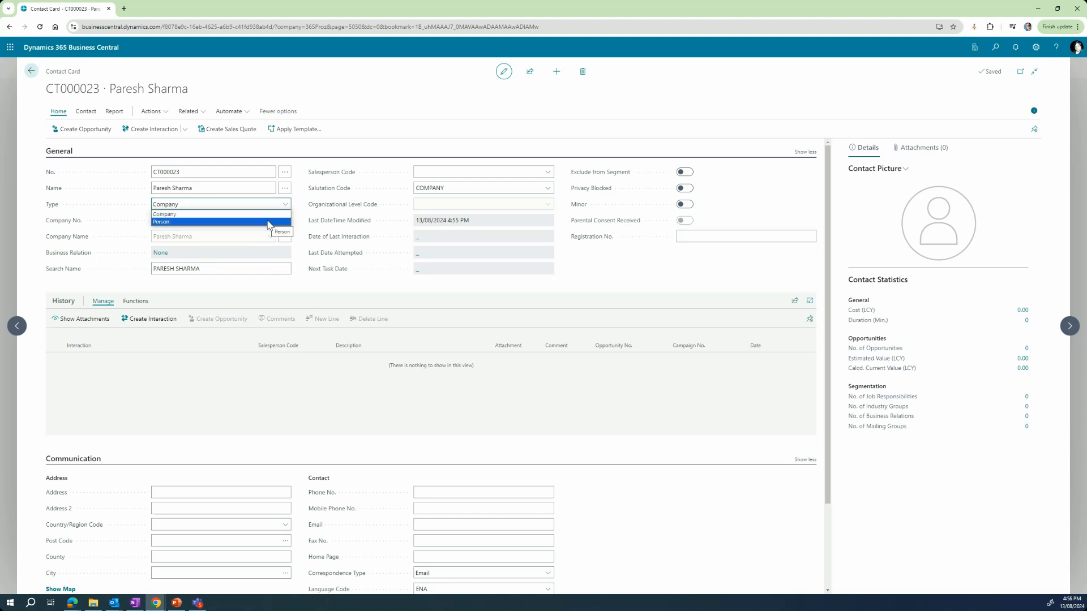
click(269, 222)
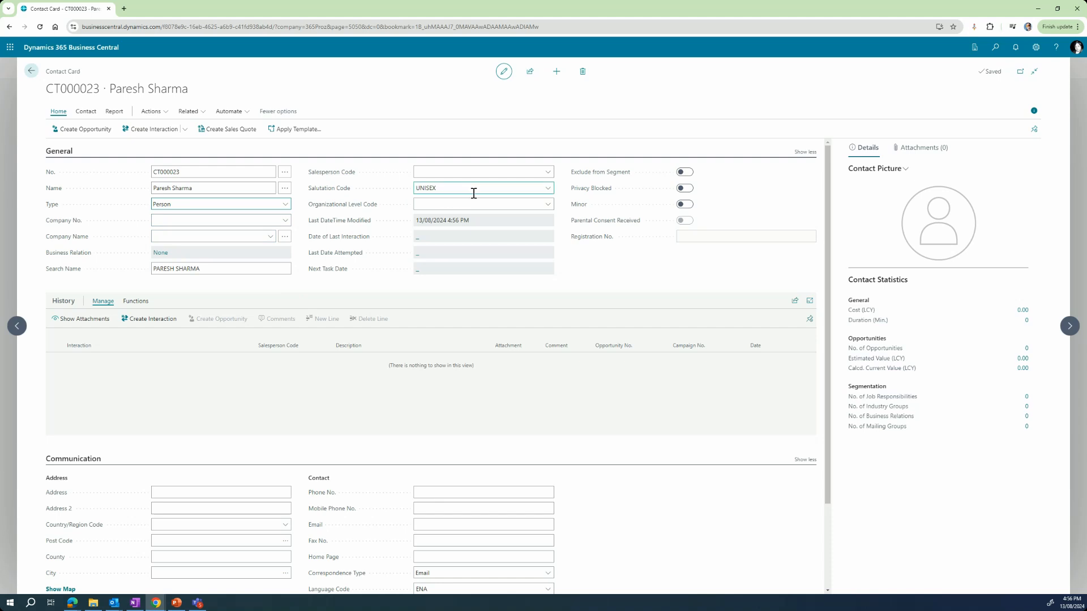
click(547, 189)
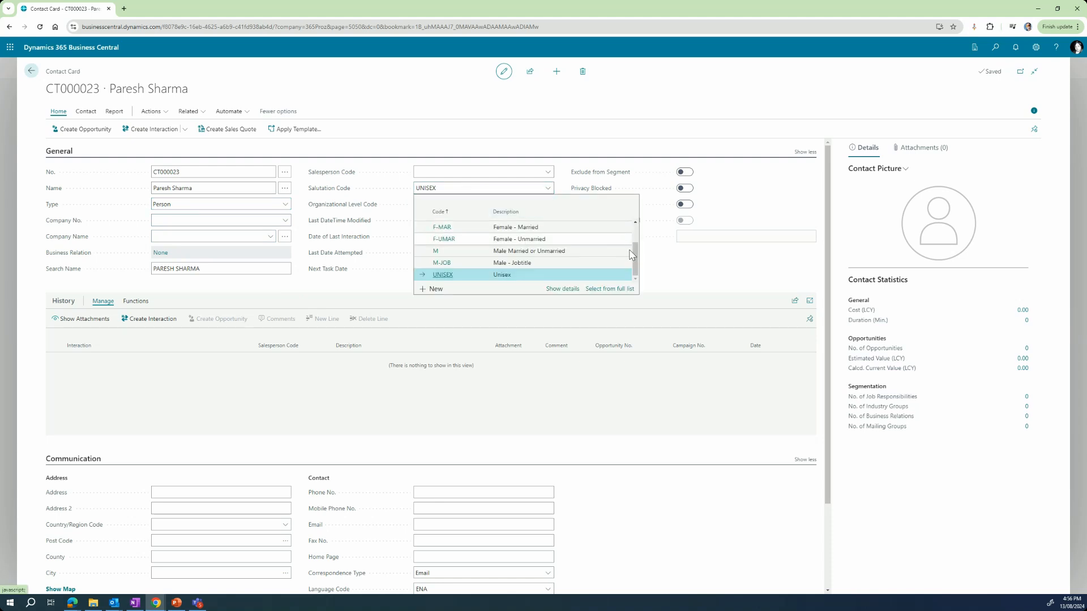
drag(636, 255, 637, 266)
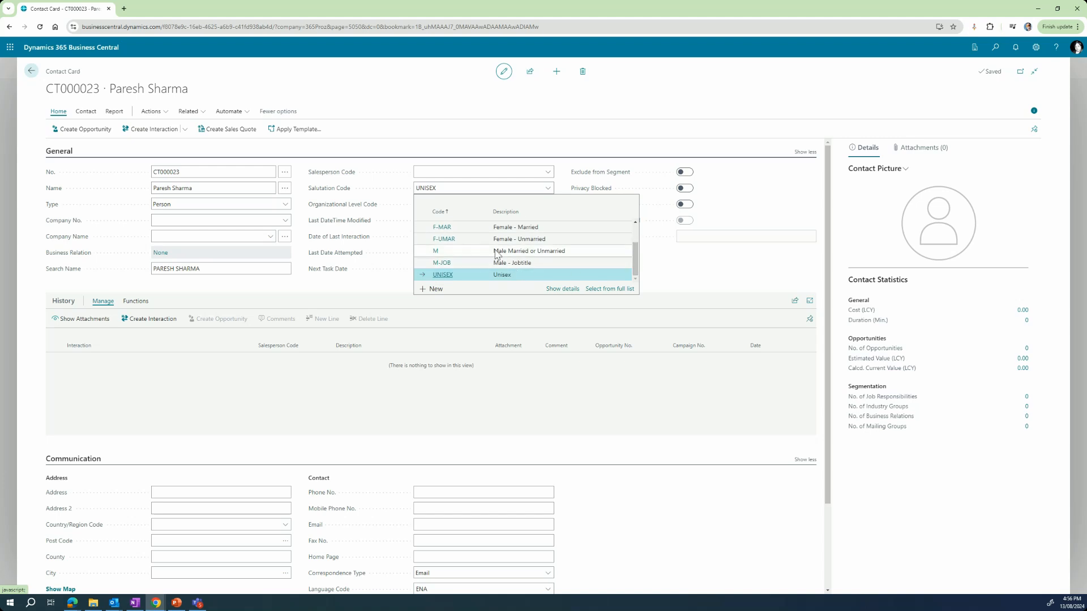
click(525, 253)
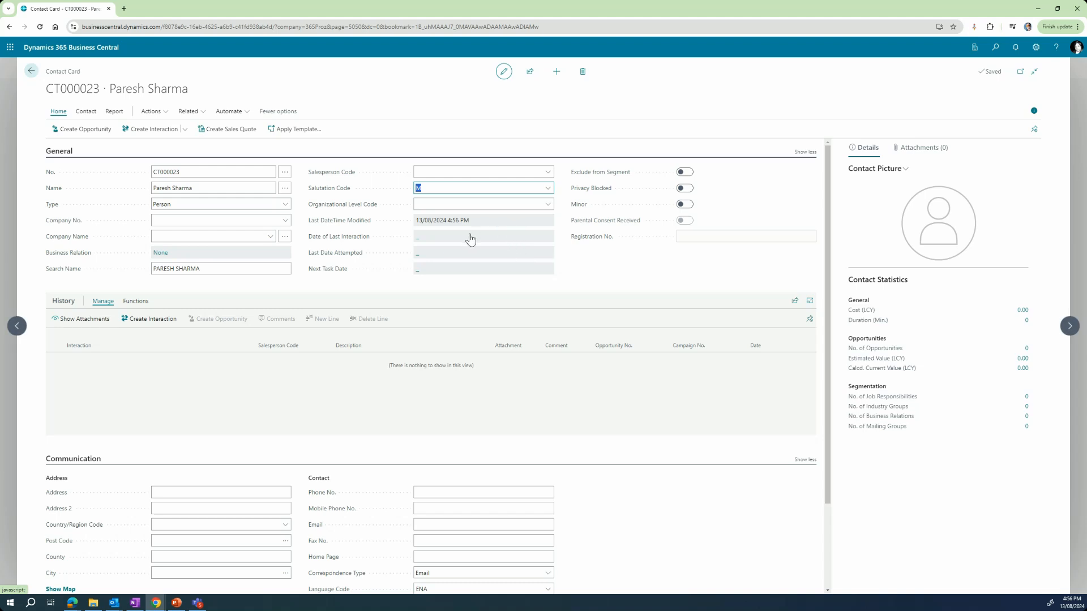
click(615, 283)
click(222, 495)
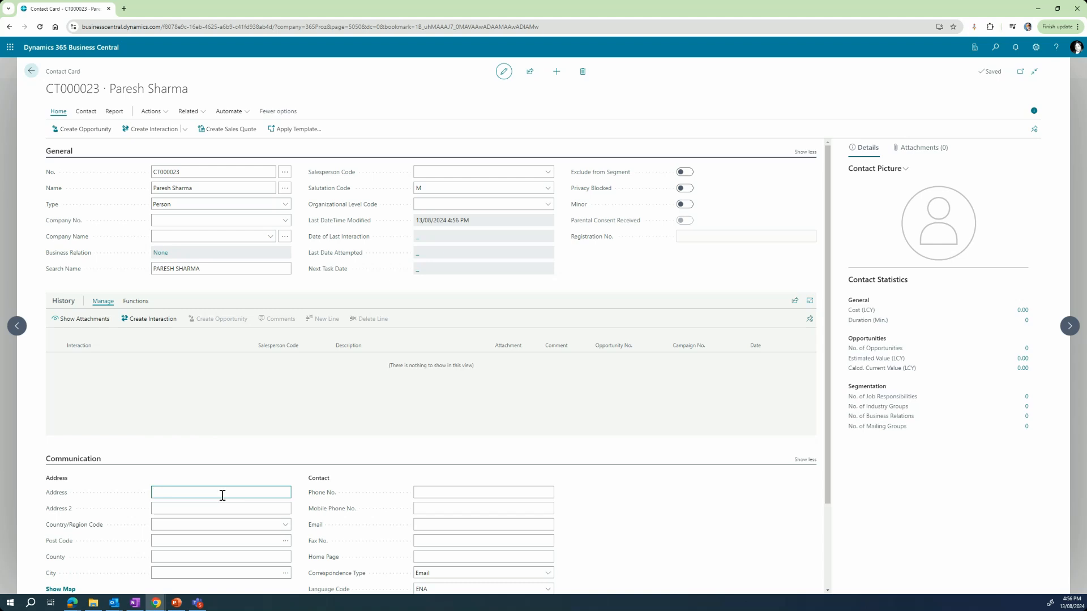
scroll(121, 503, down, 1)
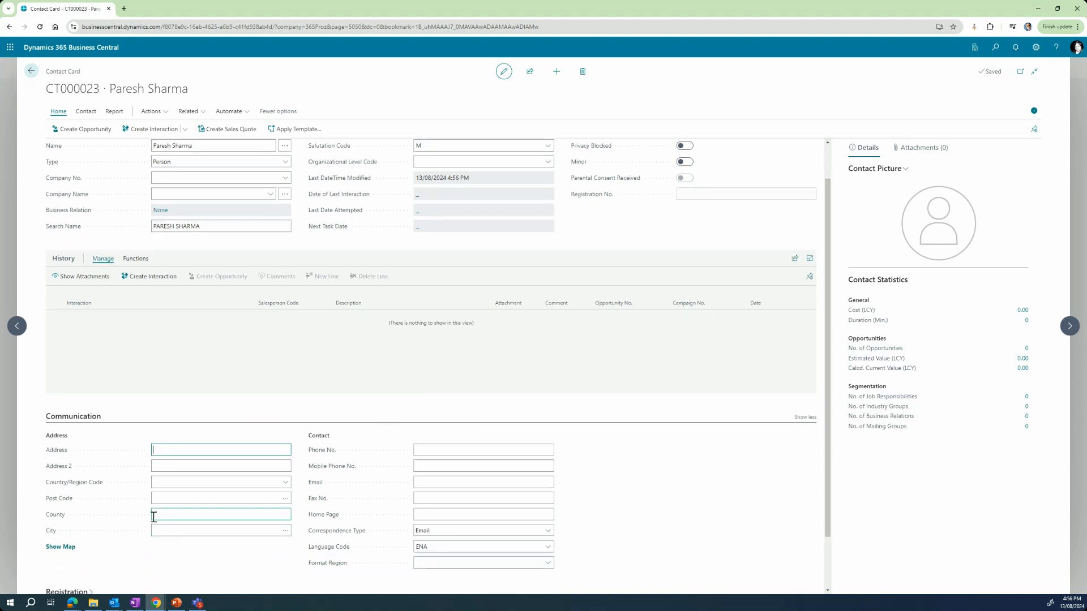
Step: Set CT000023's Company No. to CT000007 Alpine Ski House, then go back to the list
click(285, 179)
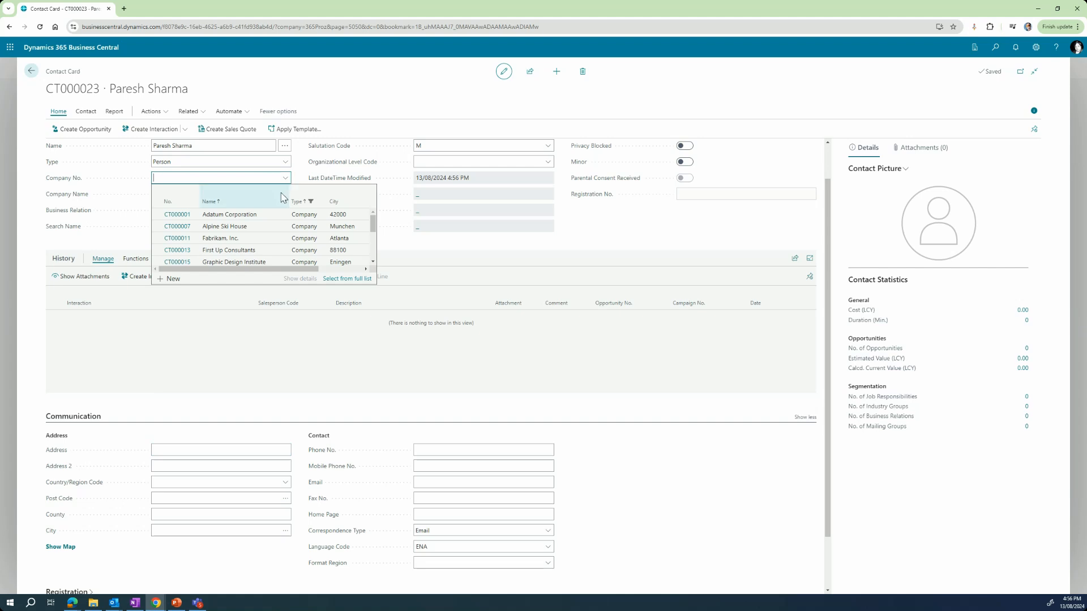
click(262, 227)
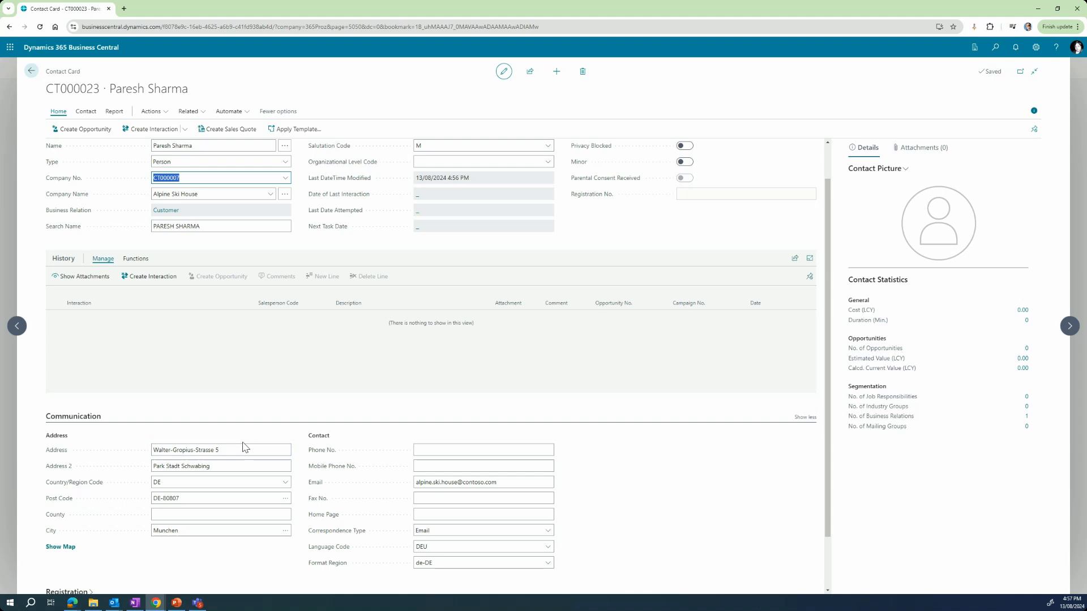
click(31, 72)
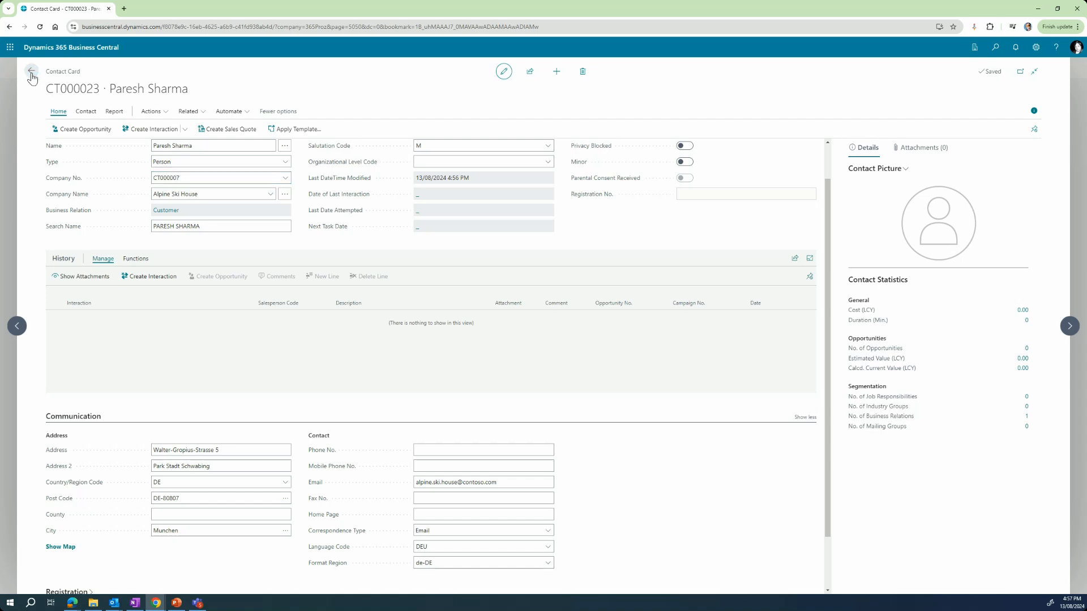